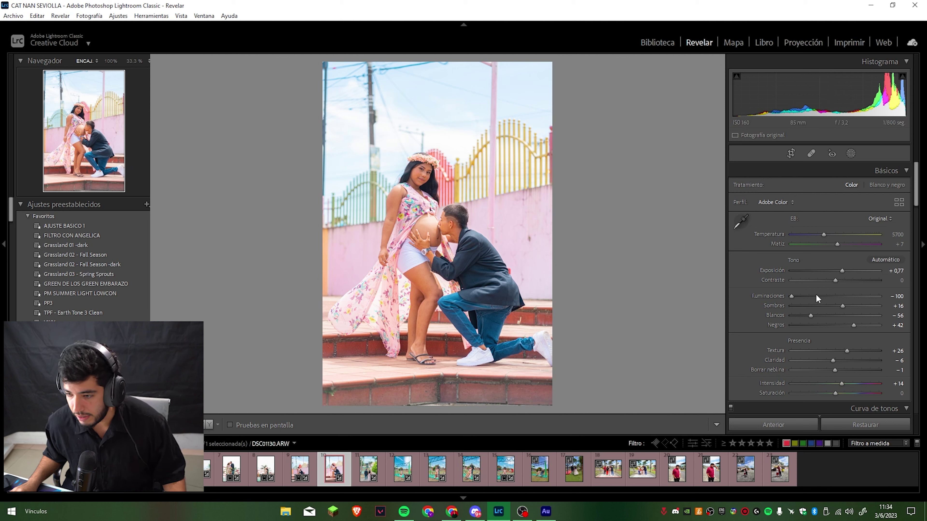
Step: Set the photo's contrast to +9 and lower the blacks to about +21
drag(835, 280, 670, 295)
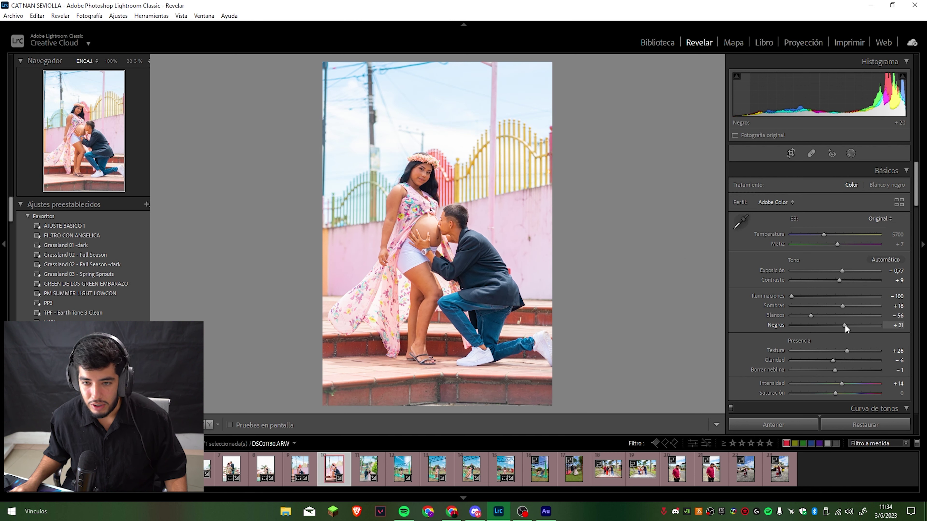
Step: Raise the red saturation to +27, and try an orange saturation of +100 before undoing that orange change
scroll(845, 325, down, 10)
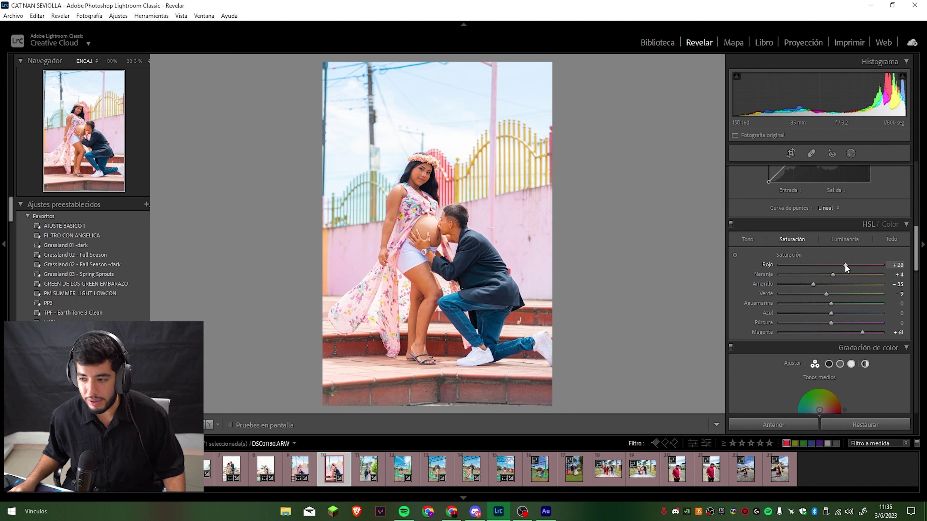
mouse_move(828, 265)
mouse_down()
mouse_move(799, 268)
mouse_move(870, 271)
mouse_move(845, 272)
mouse_up()
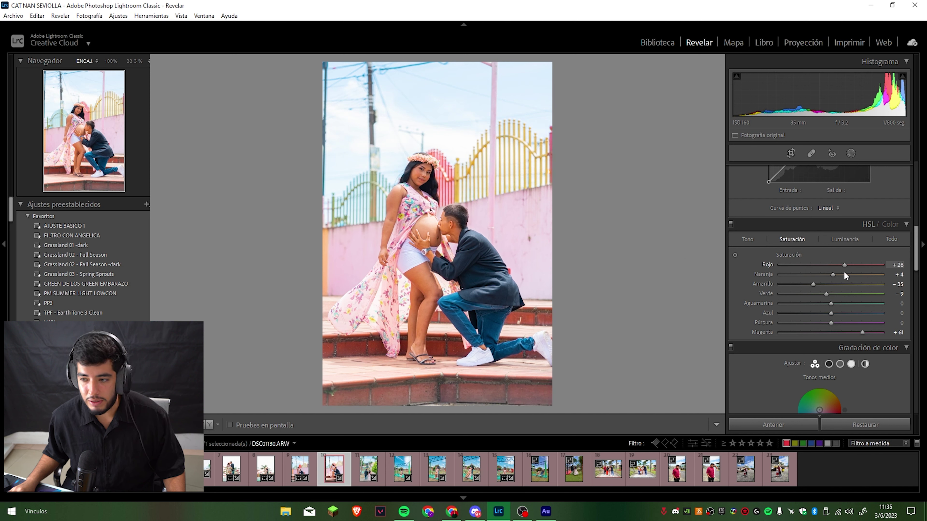
drag(844, 271, 907, 280)
key(ctrl+z)
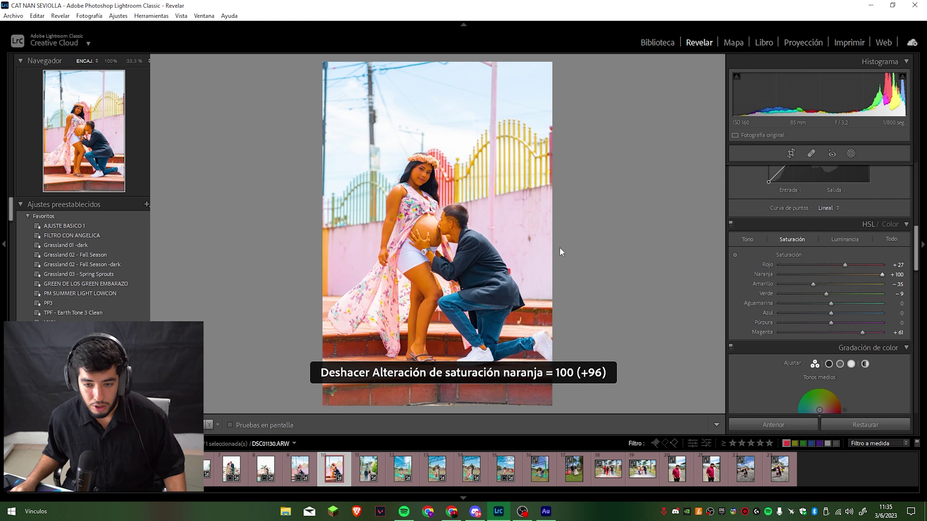
Step: Set the HSL saturation of yellow to +39, green to +77, aquamarine to +42 and blue to +39
drag(811, 284, 793, 299)
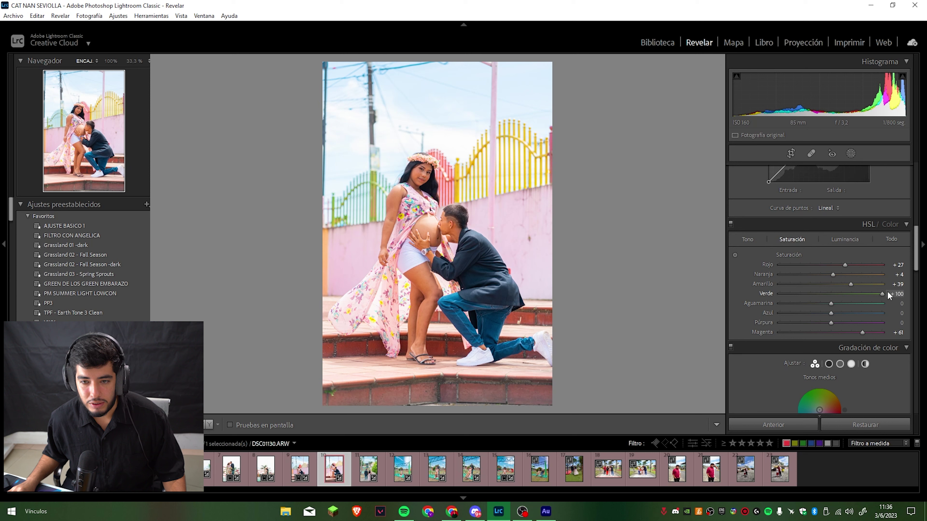
drag(888, 292, 910, 307)
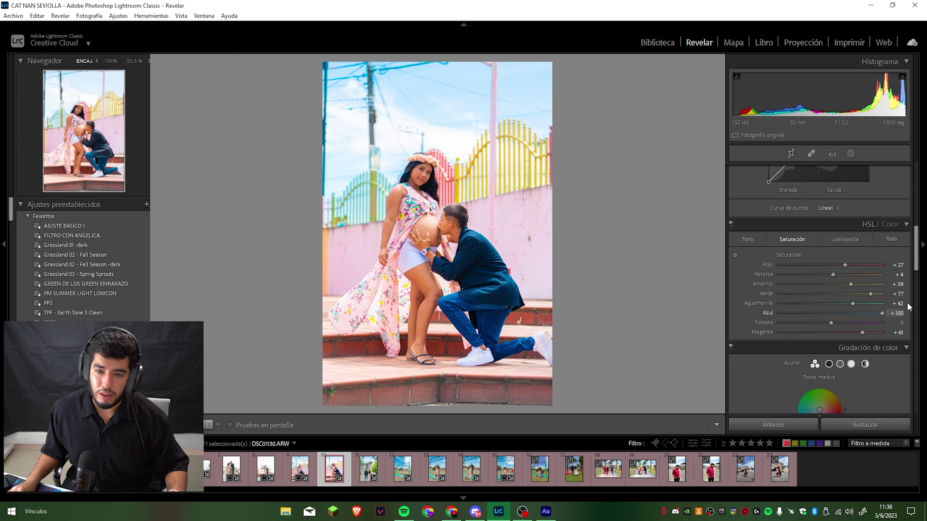
mouse_move(882, 312)
mouse_down()
mouse_move(853, 312)
mouse_move(854, 324)
mouse_move(875, 324)
mouse_up()
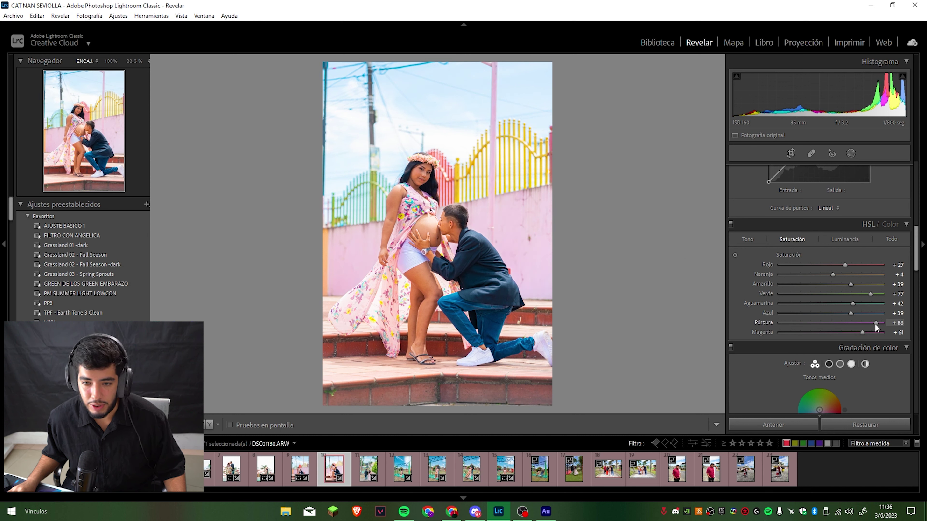
Step: Collapse the colour grading and detail sections, switching the detail adjustments off and on again in between
scroll(905, 190, down, 5)
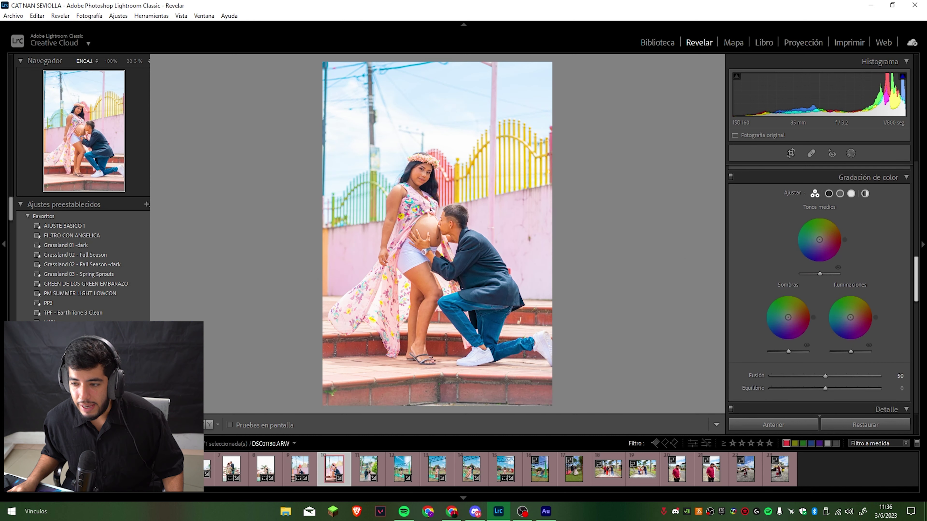
click(907, 177)
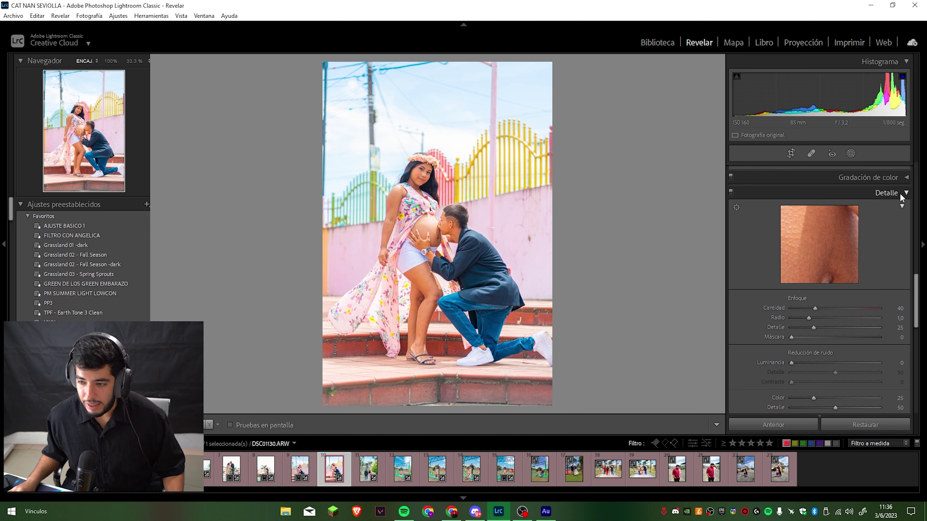
click(730, 192)
click(730, 192)
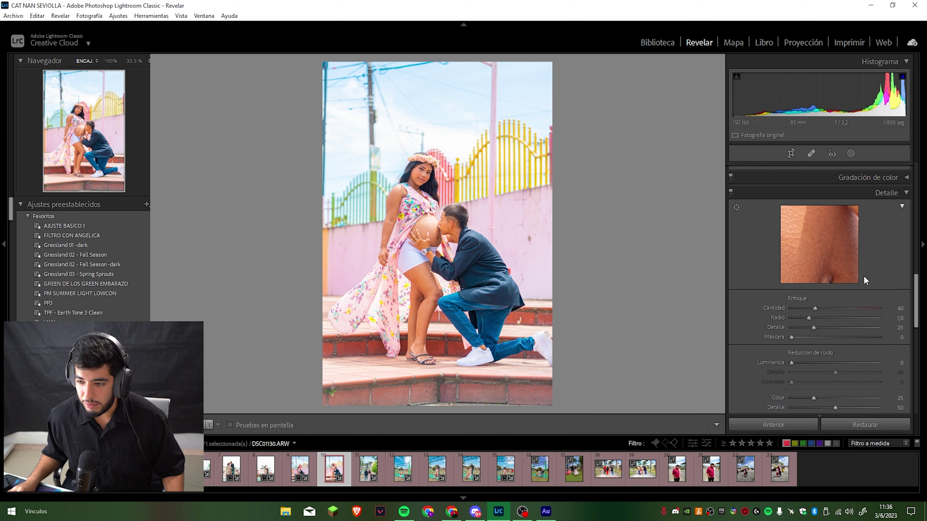
click(905, 194)
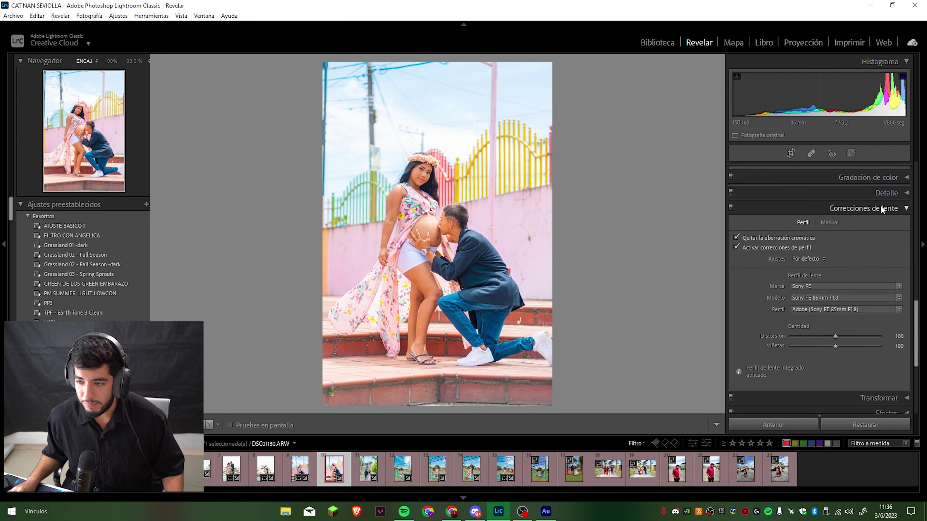
Step: Compare the photo without chromatic aberration removal and lens profile corrections, and enable both again
click(737, 239)
click(735, 248)
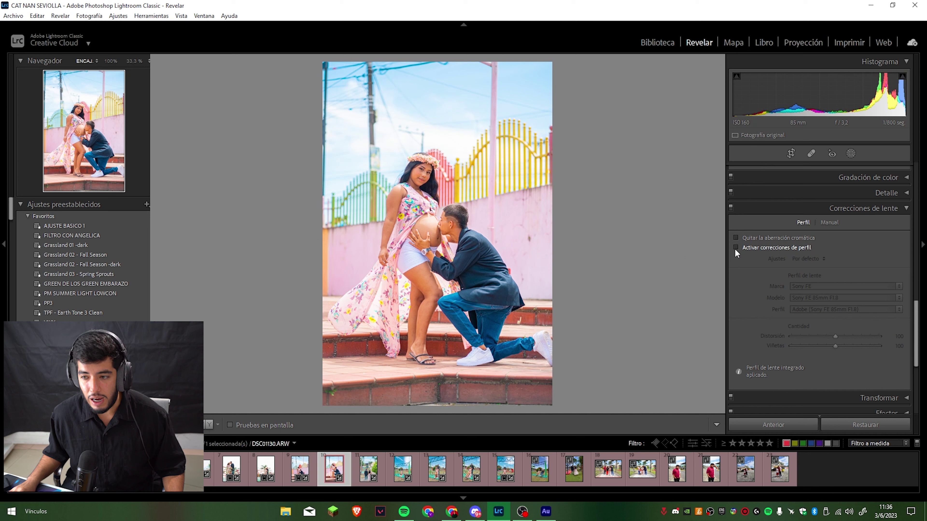
click(735, 247)
click(736, 237)
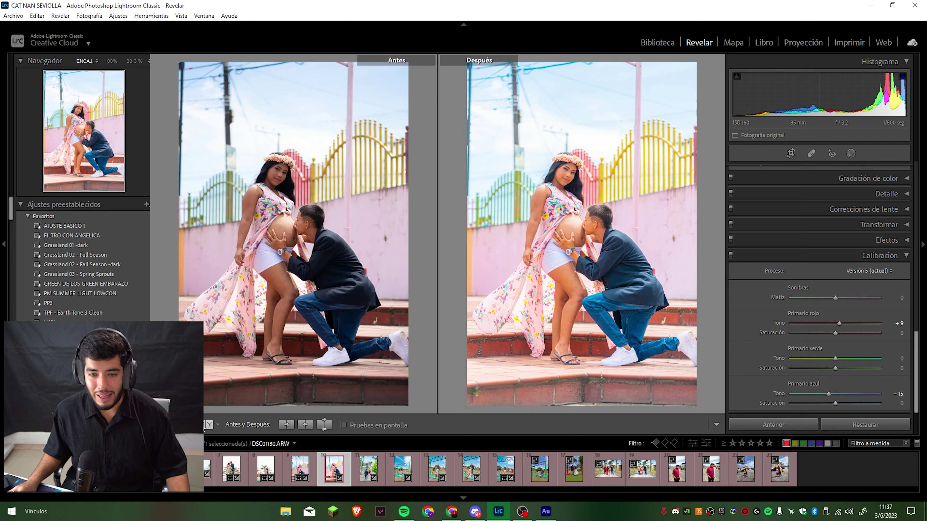
Step: Compare the before and after versions side by side, and return to the single photo view
click(209, 424)
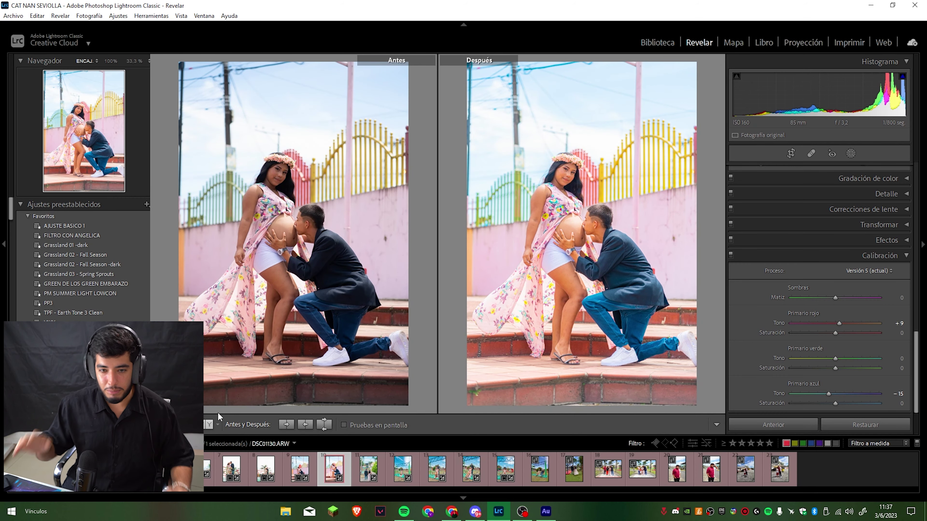
key(y)
scroll(817, 292, up, 5)
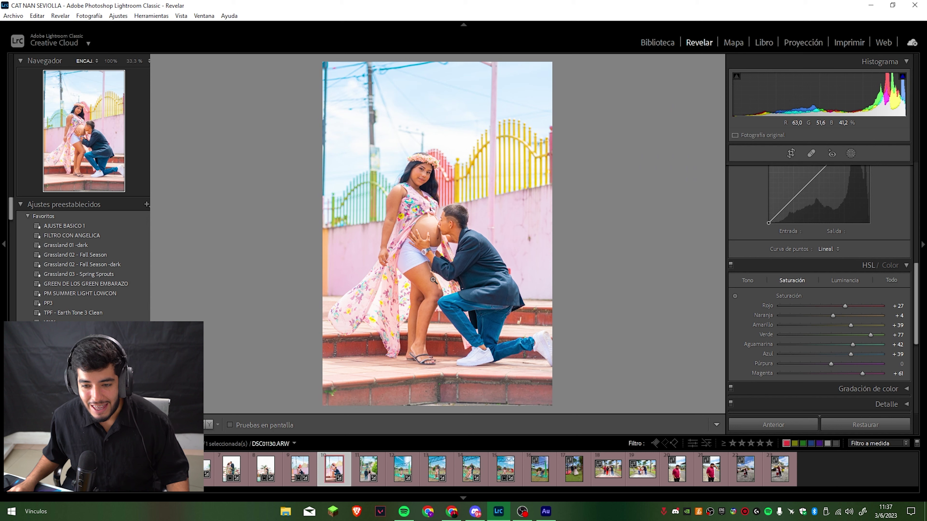
Step: Send the adjusted photo to Adobe Photoshop for editing
right_click(441, 267)
mouse_move(485, 295)
click(671, 295)
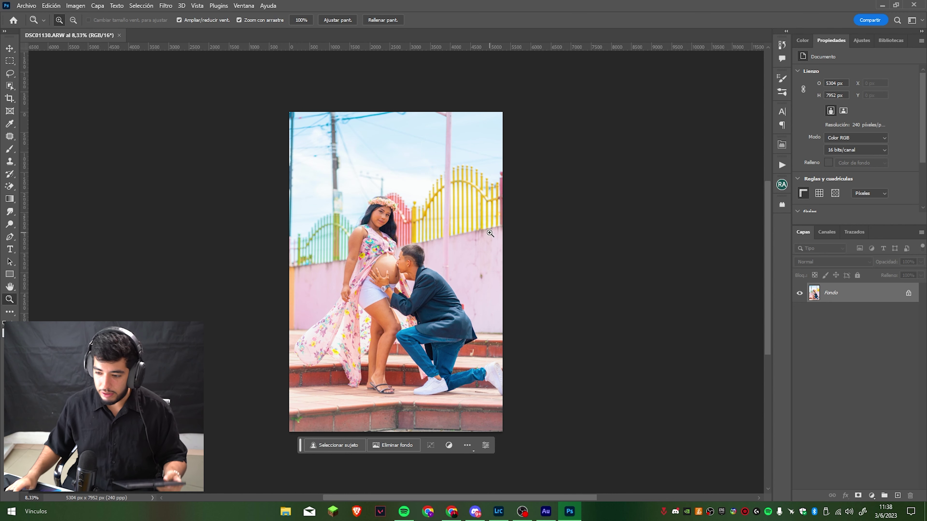
click(911, 512)
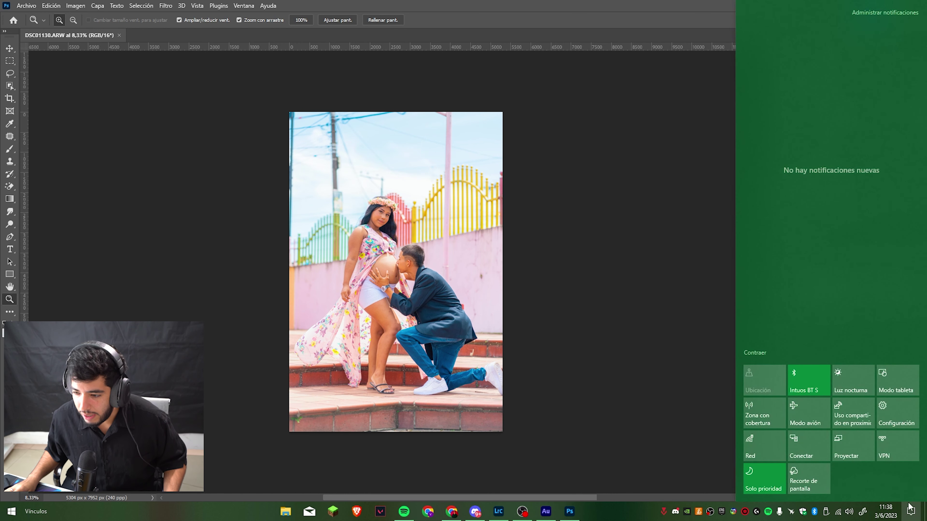
click(910, 514)
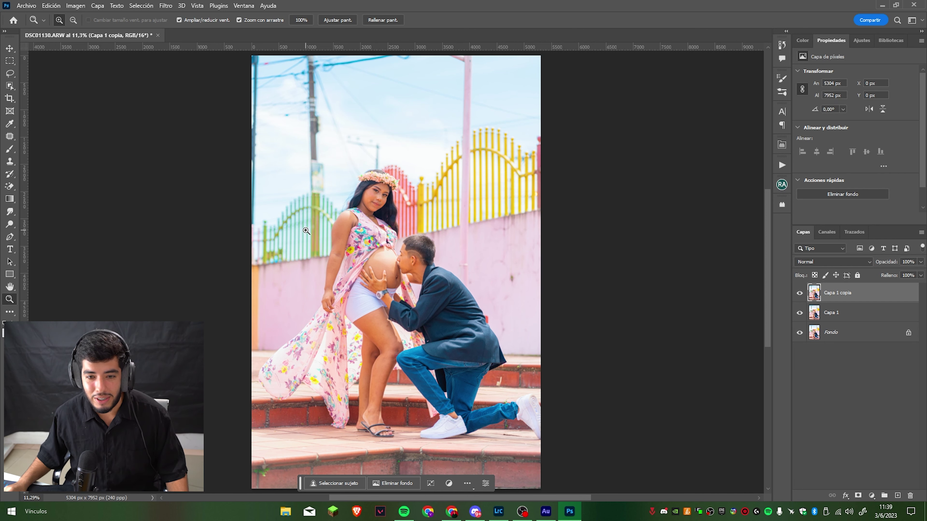
Step: Add a Curves adjustment layer above Capa 1 copia and pull its RGB curve down to input 226, output 33
click(273, 188)
click(872, 496)
click(850, 341)
drag(887, 120, 899, 175)
scroll(270, 178, up, 8)
scroll(315, 352, down, 5)
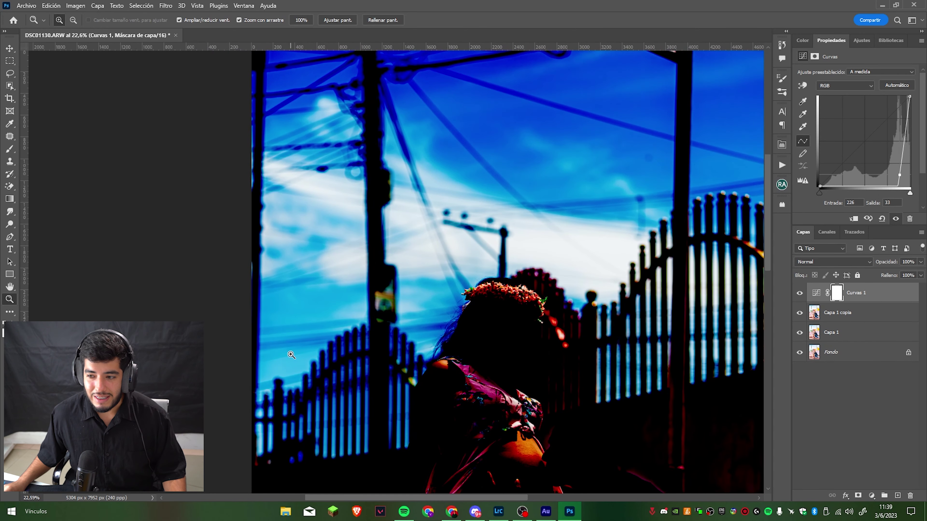
Step: On Capa 1 copia, content-aware fill a strip about 160 × 3133 px along the left edge, and hide the Curves 1 layer
click(837, 316)
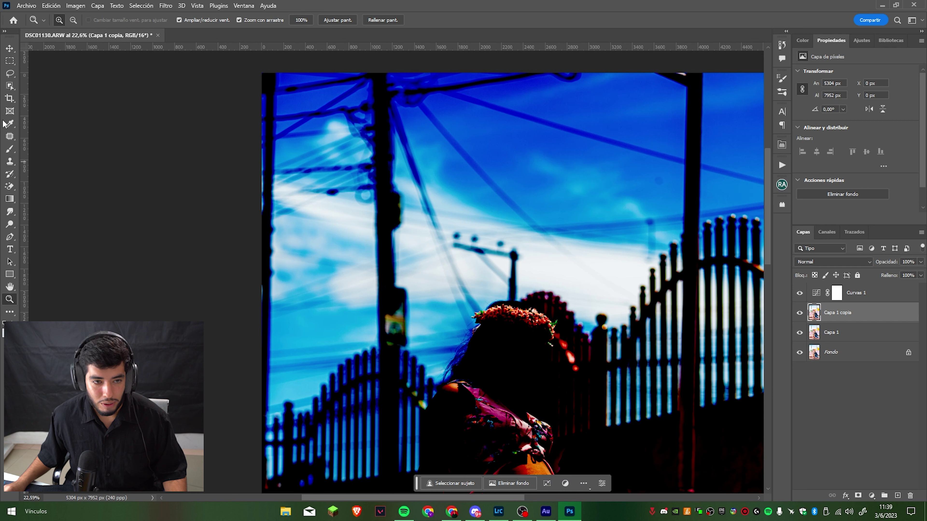
click(10, 63)
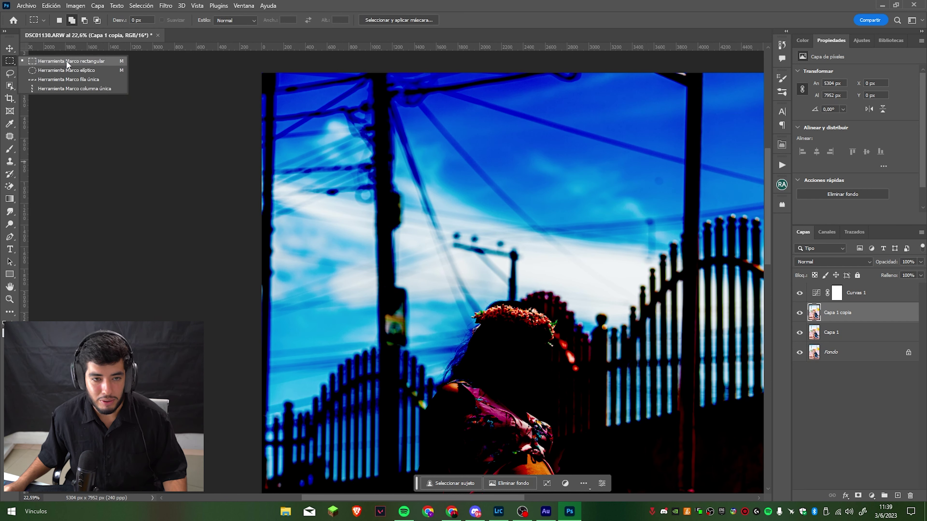
click(9, 75)
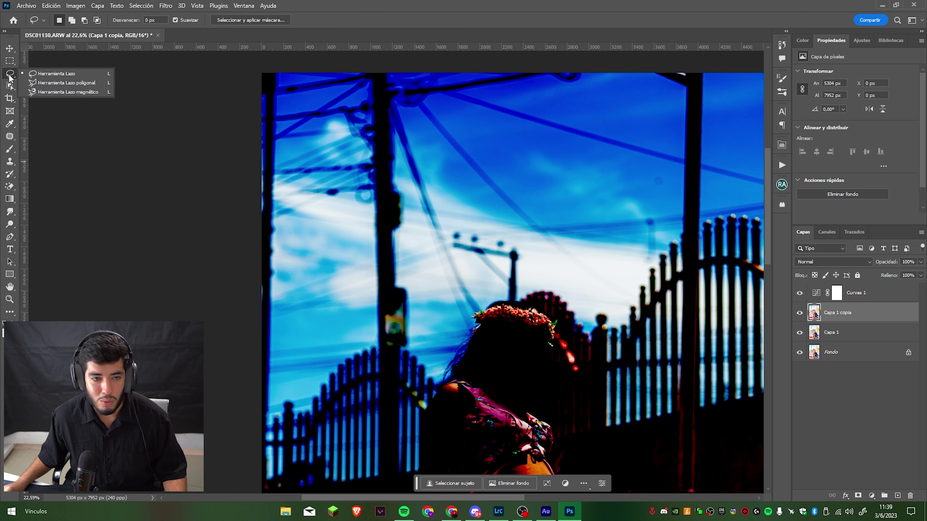
click(10, 62)
drag(218, 112, 207, 149)
mouse_move(226, 91)
mouse_down()
mouse_move(246, 99)
mouse_move(288, 157)
mouse_move(305, 403)
mouse_move(267, 450)
mouse_up()
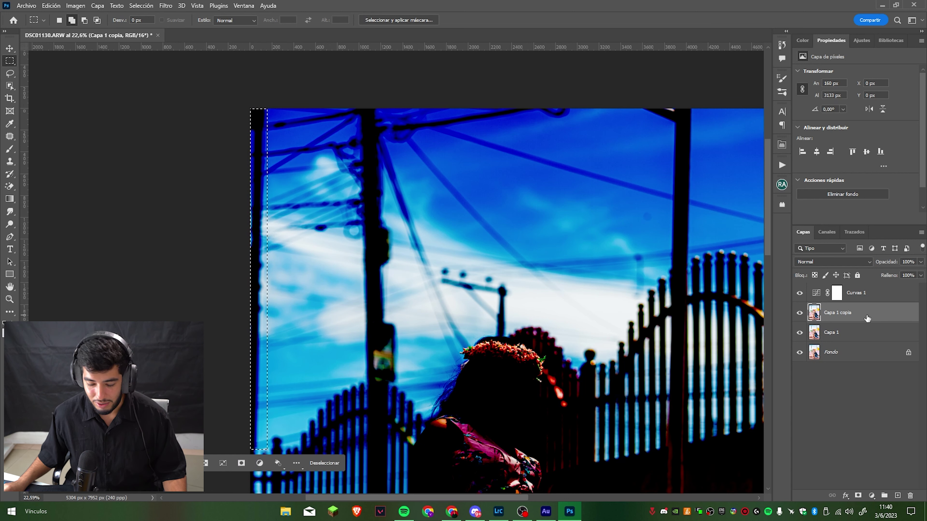
key(shift+BackSpace)
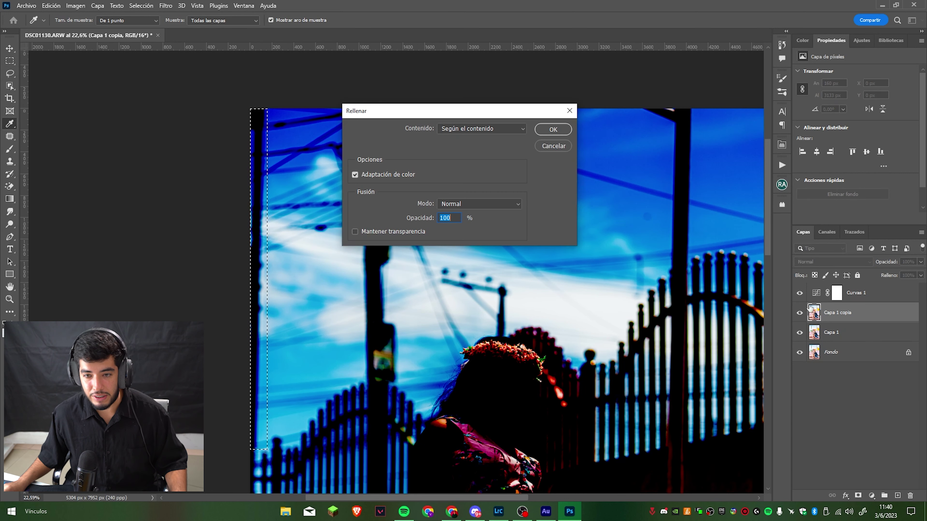
click(563, 128)
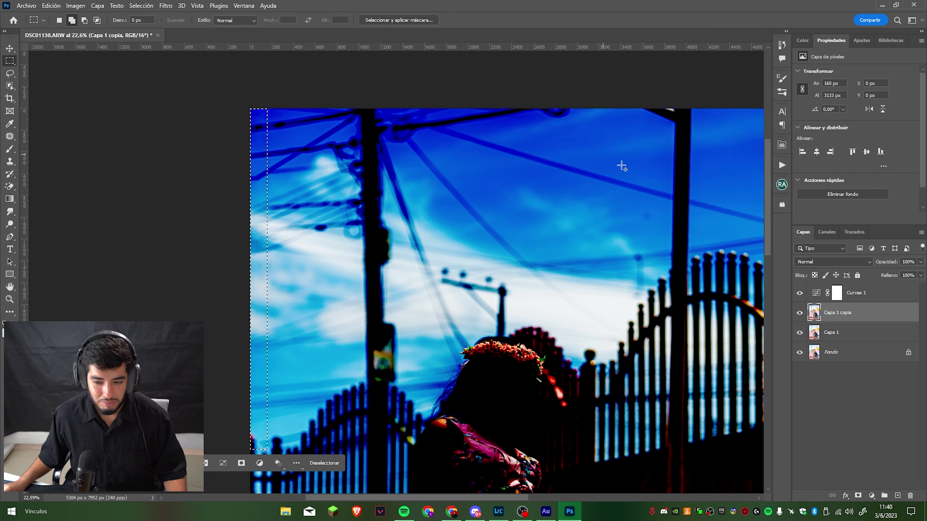
click(799, 294)
key(ctrl+d)
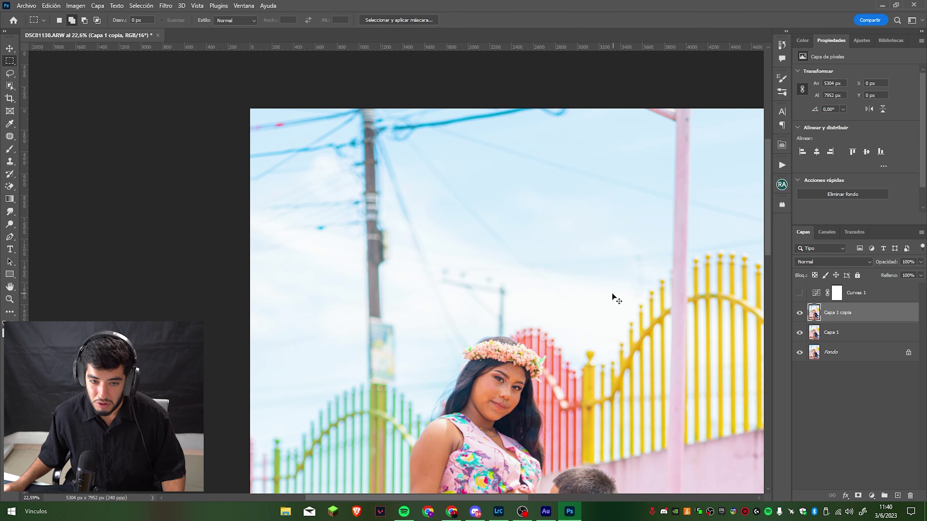
Step: Remove the utility pole above the green fence by content-aware filling a rectangle about 784 × 2489 px around it
scroll(334, 238, down, 1)
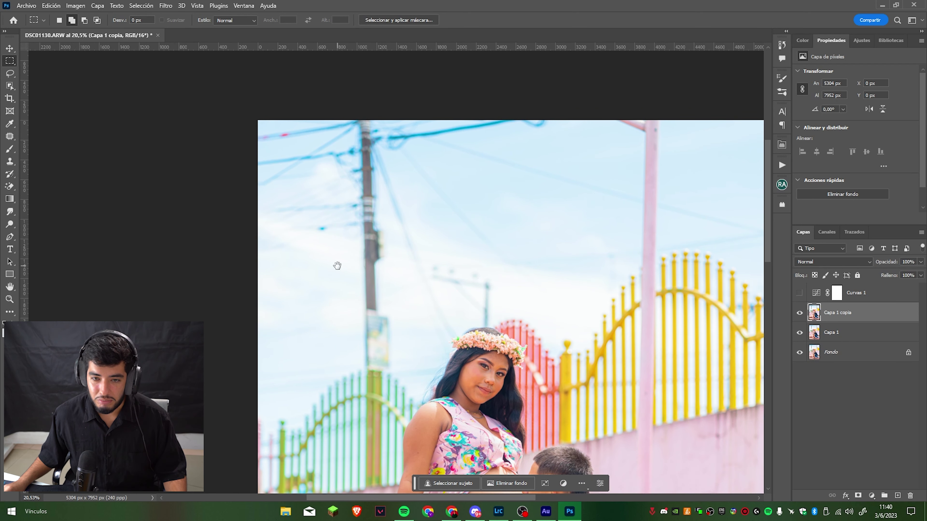
drag(338, 266, 326, 301)
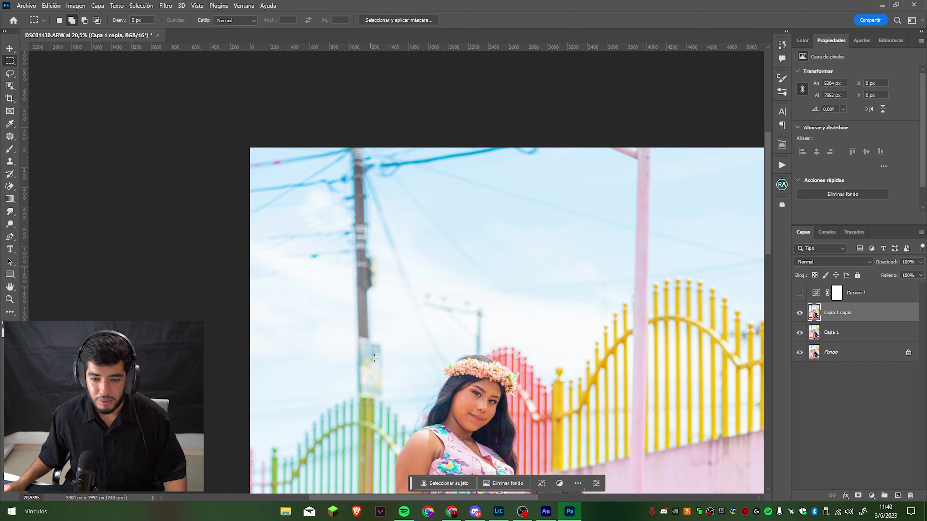
drag(403, 394, 326, 125)
key(shift+F5)
key(Return)
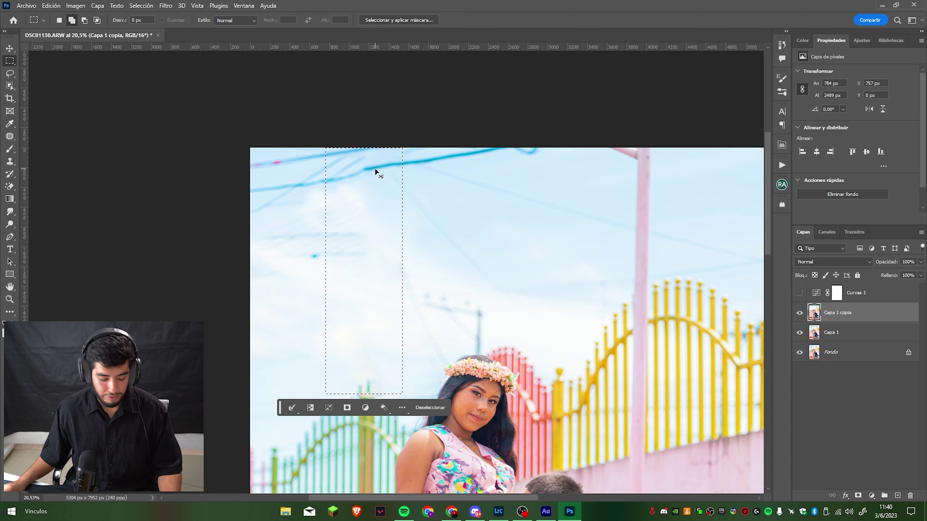
key(ctrl+d)
Step: Remove the dark cables along the top edge of the sky with a rectangular content-aware fill
drag(250, 147, 564, 205)
key(shift+F5)
click(572, 128)
key(ctrl+d)
Step: Erase the remaining cable pieces in the left part of the sky with rectangular selections and content-aware fills
click(75, 5)
mouse_move(234, 176)
mouse_down()
mouse_move(383, 286)
mouse_move(426, 258)
mouse_up()
drag(459, 356, 341, 256)
drag(117, 192, 279, 287)
key(ctrl+d)
click(76, 6)
mouse_move(51, 6)
click(58, 155)
key(ctrl+d)
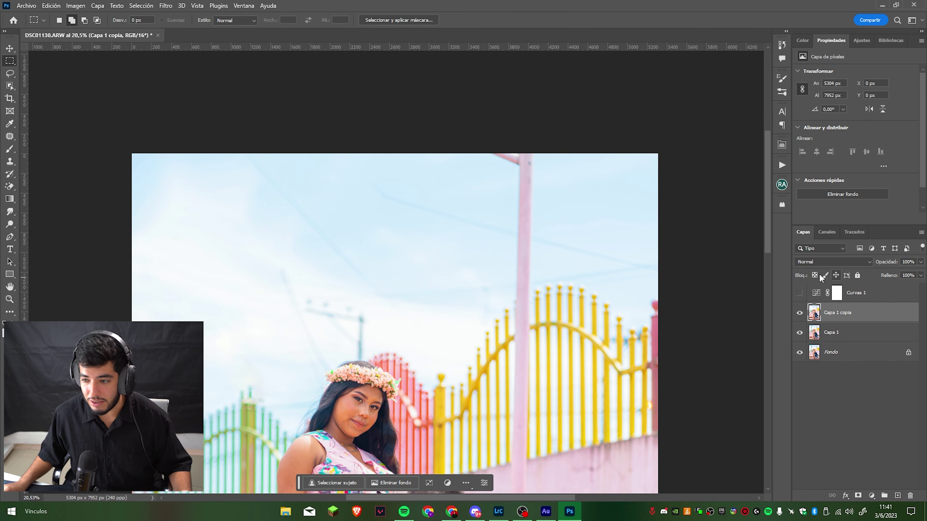
Step: Check the sky with the Curves 1 layer shown, and content-aware fill a lassoed cable area about 639 × 464 px
click(799, 293)
key(z)
mouse_move(198, 345)
mouse_down()
mouse_move(244, 343)
mouse_move(212, 344)
mouse_up()
click(800, 293)
mouse_move(471, 259)
mouse_down()
mouse_move(461, 260)
mouse_move(456, 243)
mouse_move(426, 302)
mouse_up()
click(10, 73)
click(40, 81)
drag(228, 141, 256, 106)
key(ctrl+d)
drag(292, 167, 296, 165)
key(shift+F5)
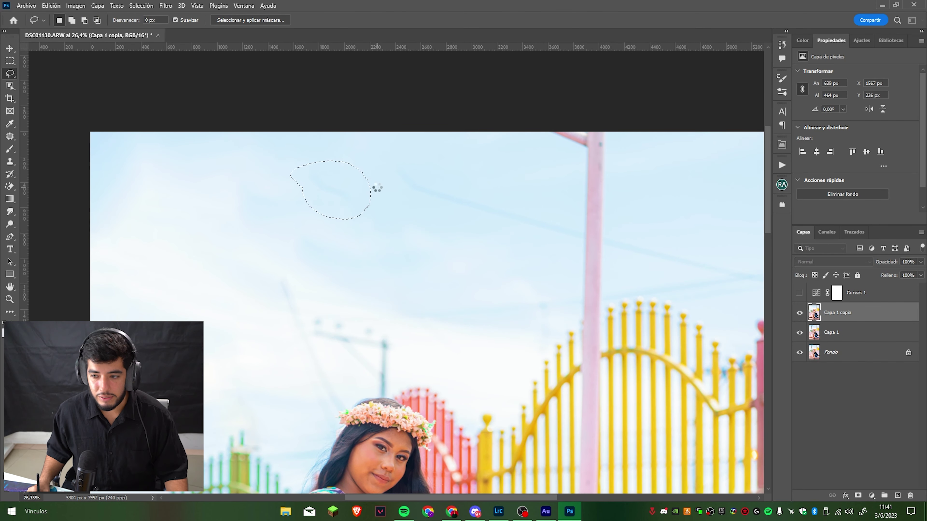
key(ctrl+d)
Step: Clean up the faint diagonal cables in the upper sky using freehand selections and the Patch tool
drag(392, 175, 305, 164)
drag(294, 155, 451, 230)
key(j)
key(ctrl+d)
drag(301, 171, 387, 215)
mouse_move(466, 120)
mouse_down()
mouse_move(480, 248)
mouse_move(467, 120)
mouse_up()
mouse_move(441, 171)
mouse_down()
mouse_move(483, 212)
mouse_move(542, 236)
mouse_up()
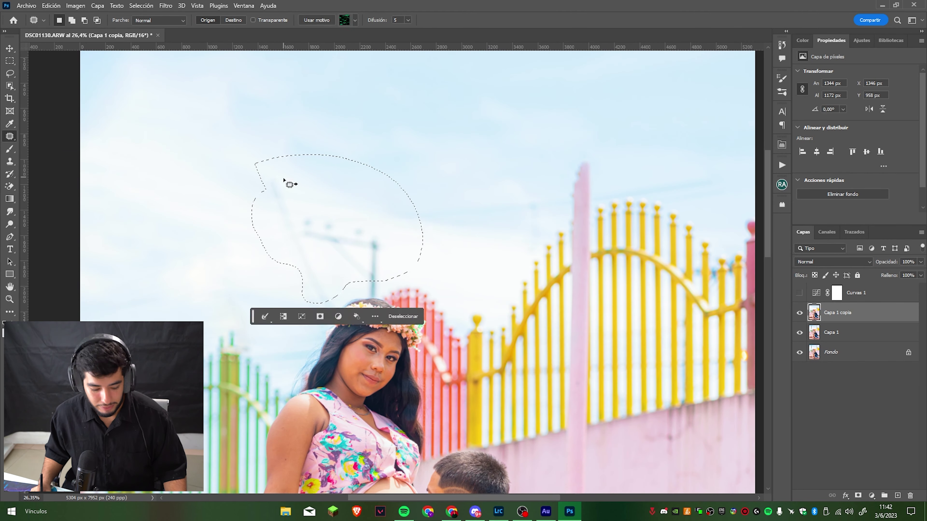
key(ctrl+d)
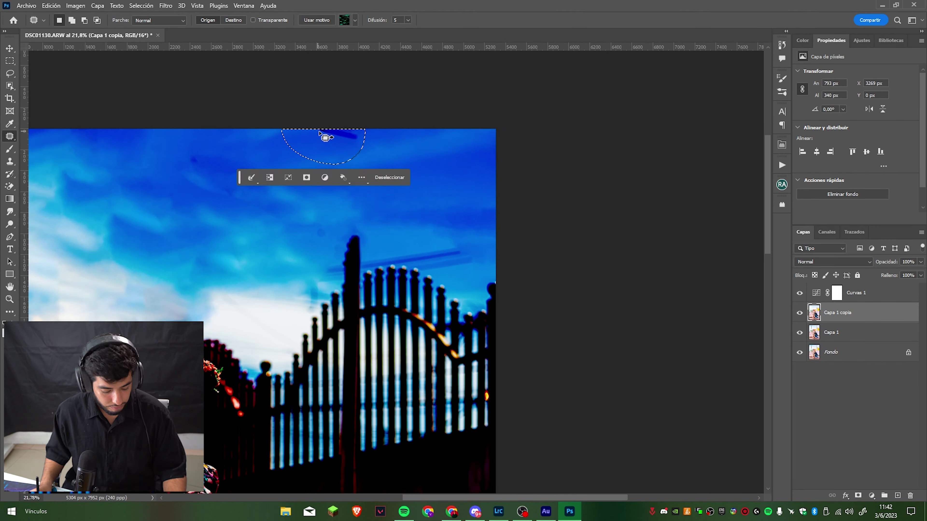
Step: Content-aware fill a freehand selection about 793 × 340 px over the leftover mark at the sky's top edge
mouse_move(204, 366)
mouse_down()
mouse_move(236, 361)
mouse_move(206, 360)
mouse_up()
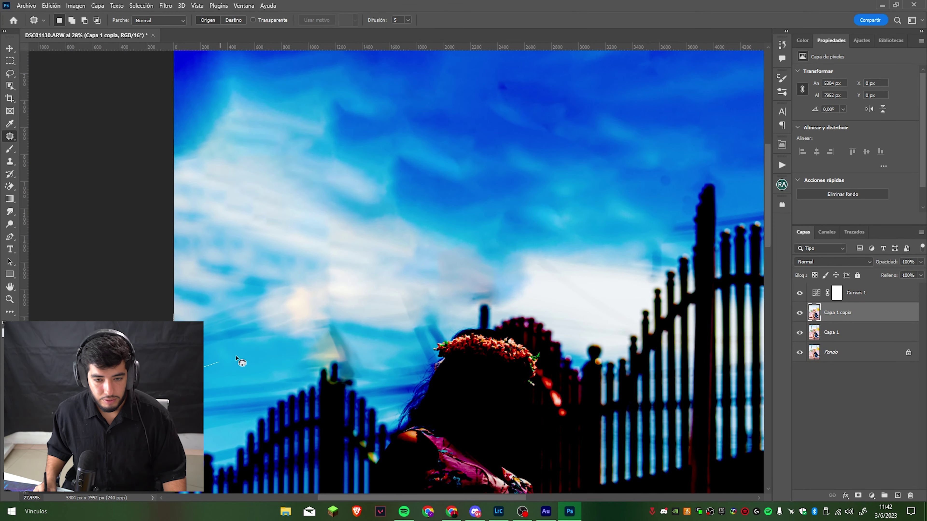
key(shift+F5)
key(Return)
key(ctrl+d)
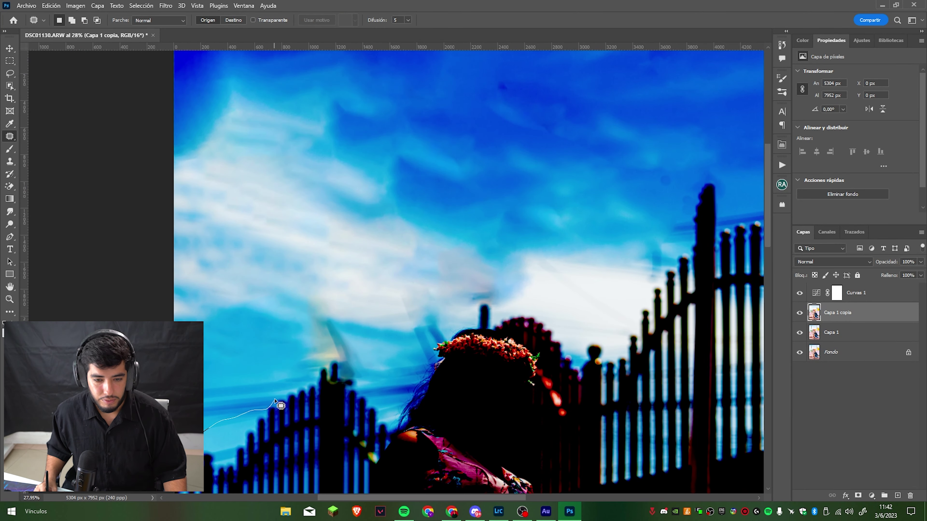
Step: Content-aware fill freehand sky selections above the green fence, including an area about 1249 × 902 px beside the woman's head
key(shift+F5)
key(Return)
key(ctrl+d)
mouse_move(295, 288)
mouse_down()
mouse_move(424, 363)
mouse_move(342, 292)
mouse_up()
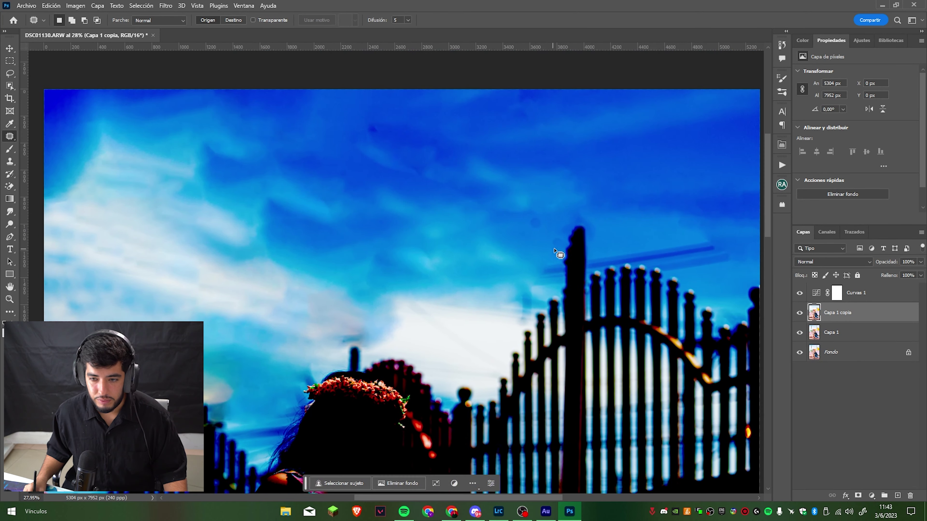
key(shift+F5)
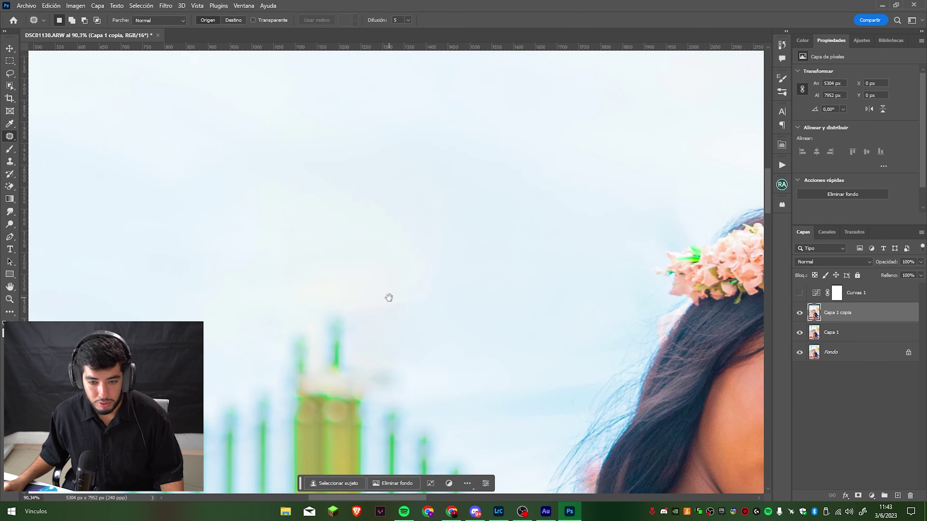
Step: Content-aware fill the sky above the green fence's post and clean a freehand area about 467 × 284 px with the Clone Stamp
key(shift+F5)
key(Return)
key(ctrl+d)
drag(304, 176, 425, 179)
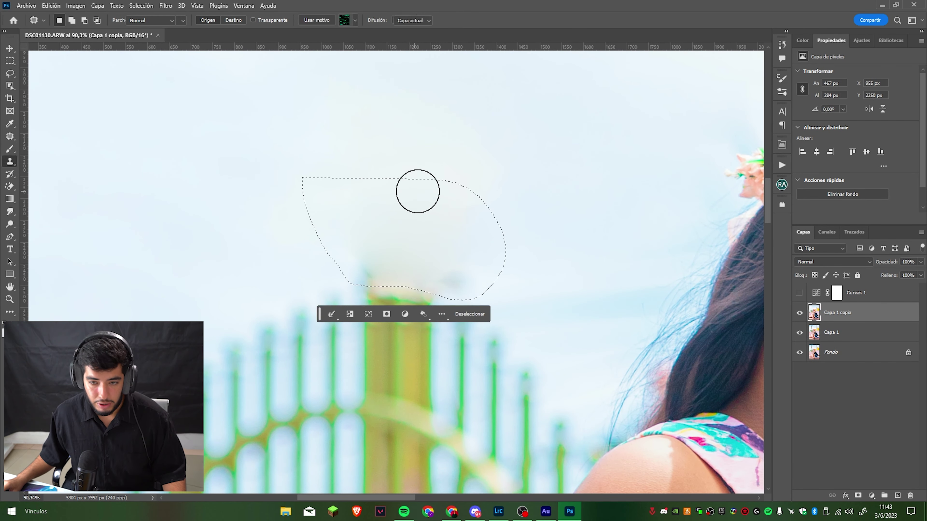
key(s)
drag(369, 265, 465, 275)
key(ctrl+d)
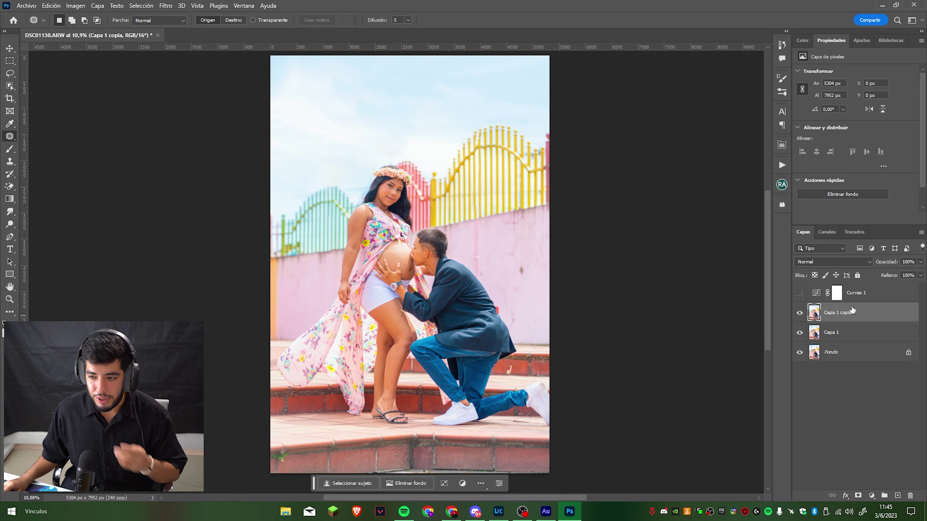
Step: Delete the Curves 1 check layer and compare the sky with the Capa 1 copia layer hidden and shown
click(800, 293)
click(800, 294)
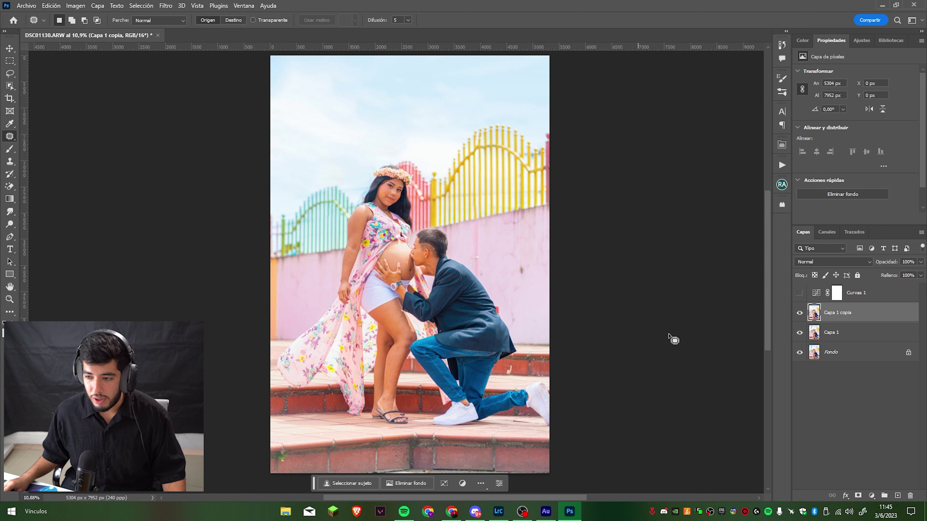
click(870, 298)
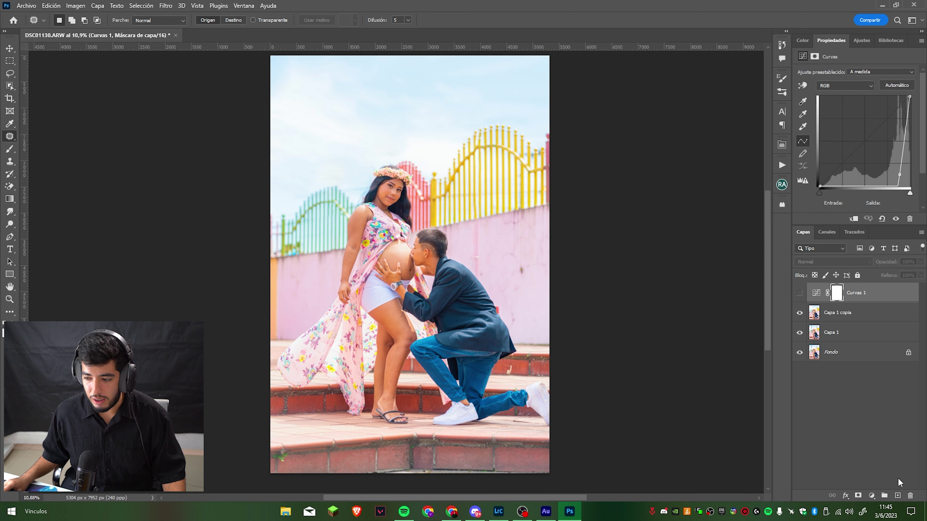
drag(914, 498, 913, 496)
click(910, 496)
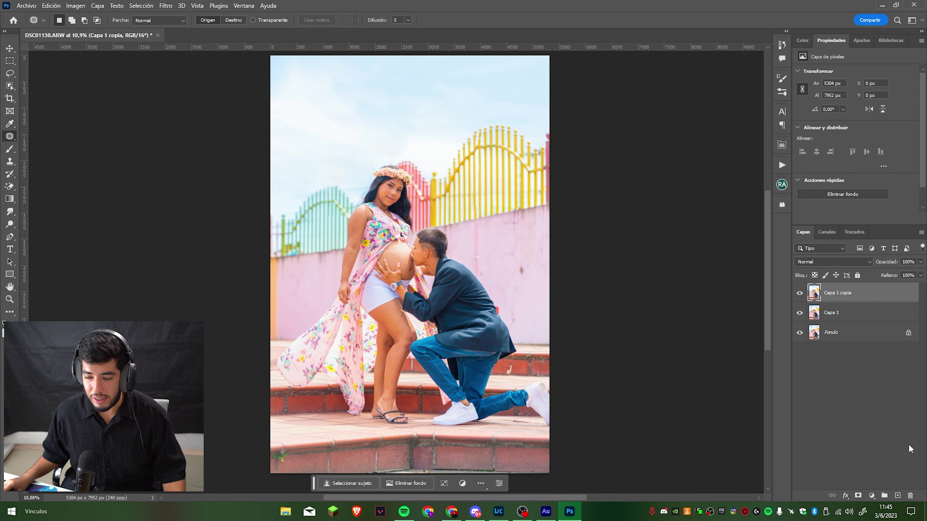
click(799, 295)
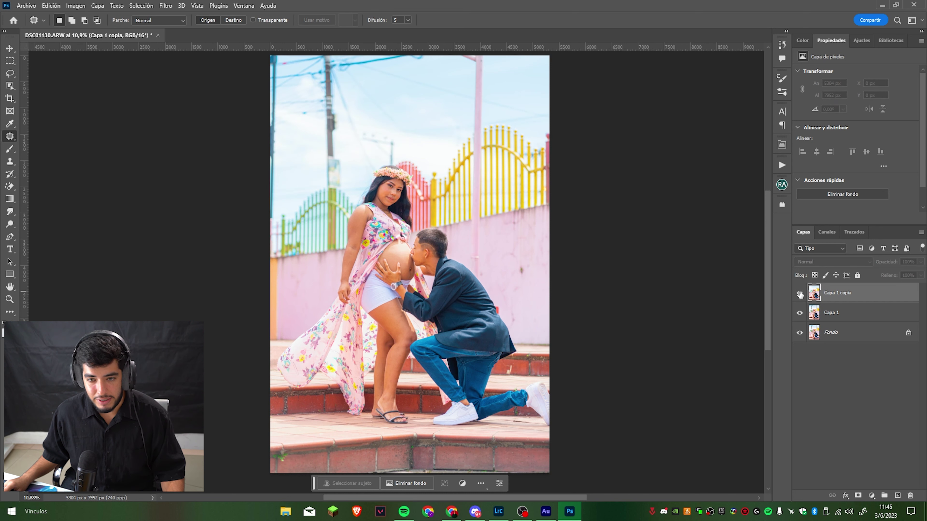
click(799, 295)
click(800, 295)
click(799, 295)
click(799, 295)
click(799, 295)
click(799, 295)
click(800, 295)
Step: Merge the Capa 1 copia and Capa 1 layers into one and duplicate the merged layer
key(z)
drag(588, 283, 579, 281)
ctrl+click(872, 319)
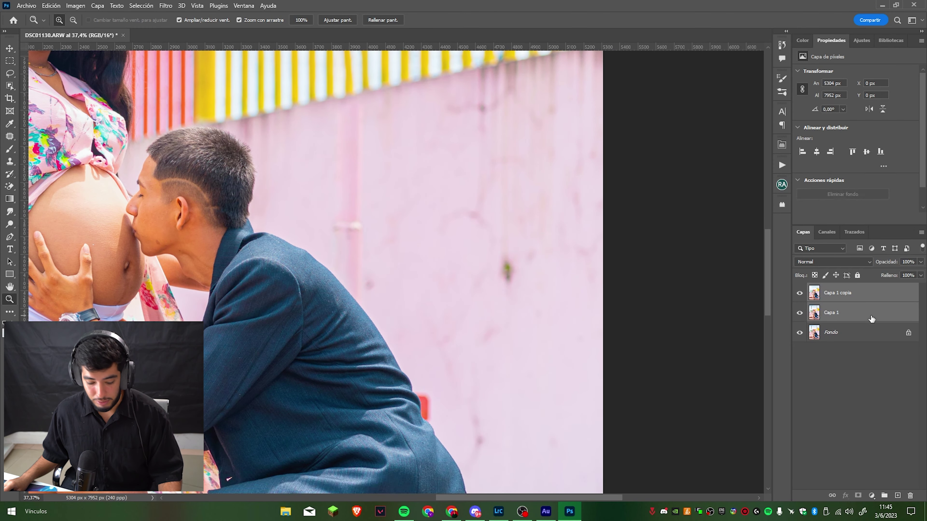
key(ctrl+e)
key(ctrl+j)
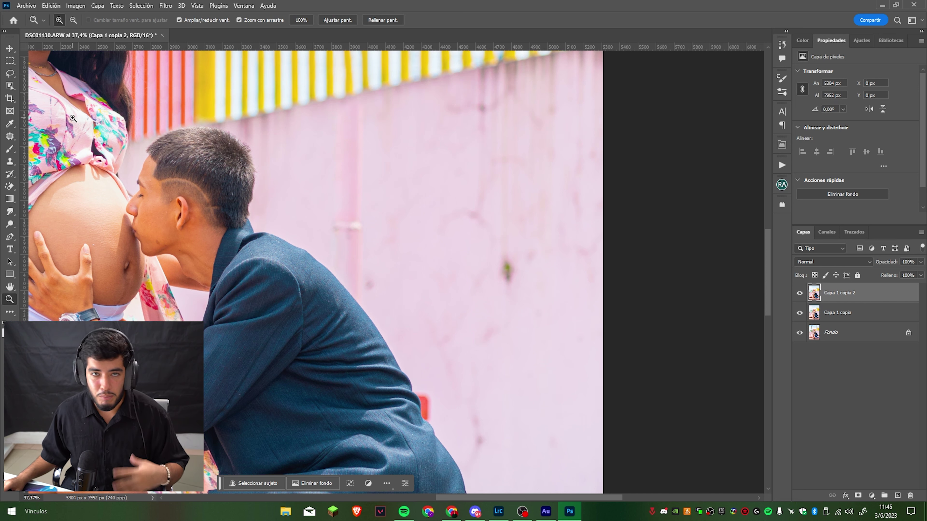
Step: Remove the green spot and nearby stains from the pink wall behind the man with the Spot Healing Brush
right_click(11, 126)
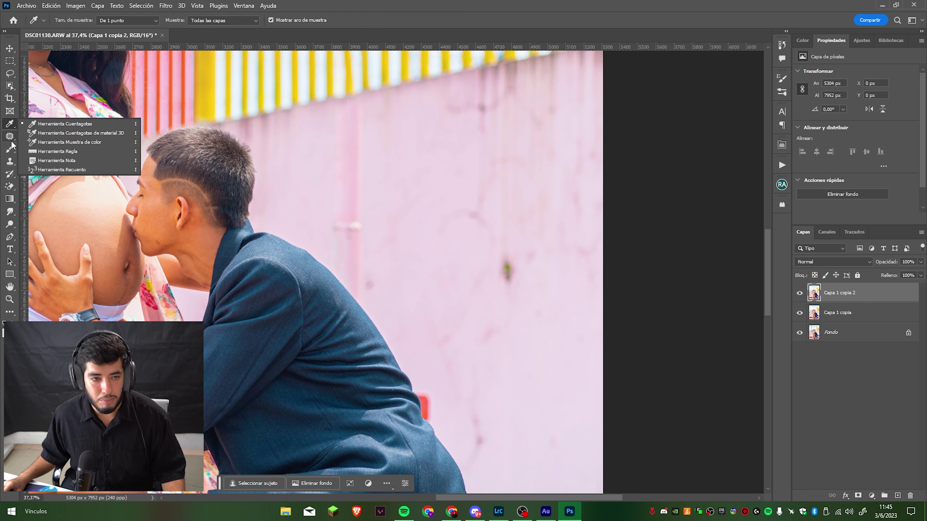
right_click(9, 137)
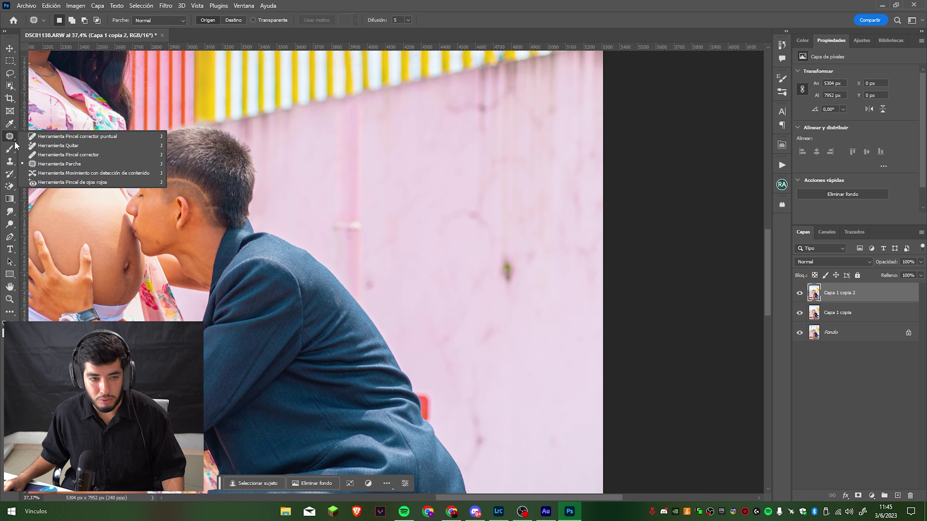
click(39, 137)
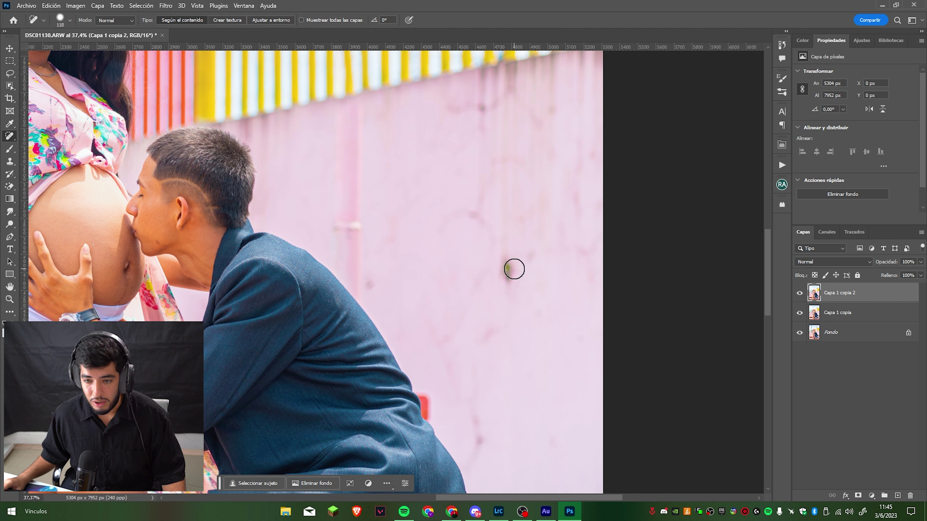
drag(502, 262, 513, 295)
drag(590, 242, 583, 262)
drag(568, 181, 579, 227)
drag(591, 144, 575, 180)
mouse_move(496, 251)
mouse_down()
mouse_move(483, 221)
mouse_move(440, 201)
mouse_up()
Step: Add a Curves adjustment layer that exposes the wall stains, mapping input 188 to output 59
click(871, 496)
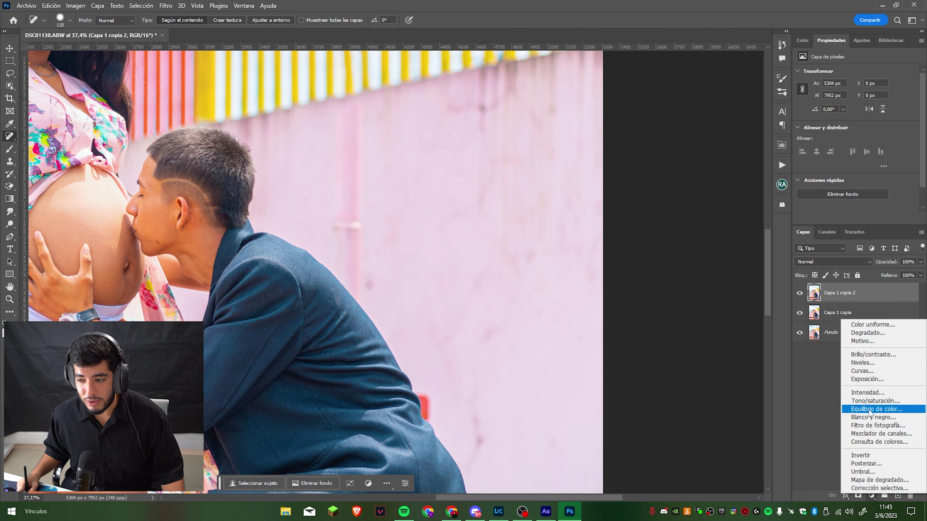
click(862, 371)
drag(855, 149, 887, 165)
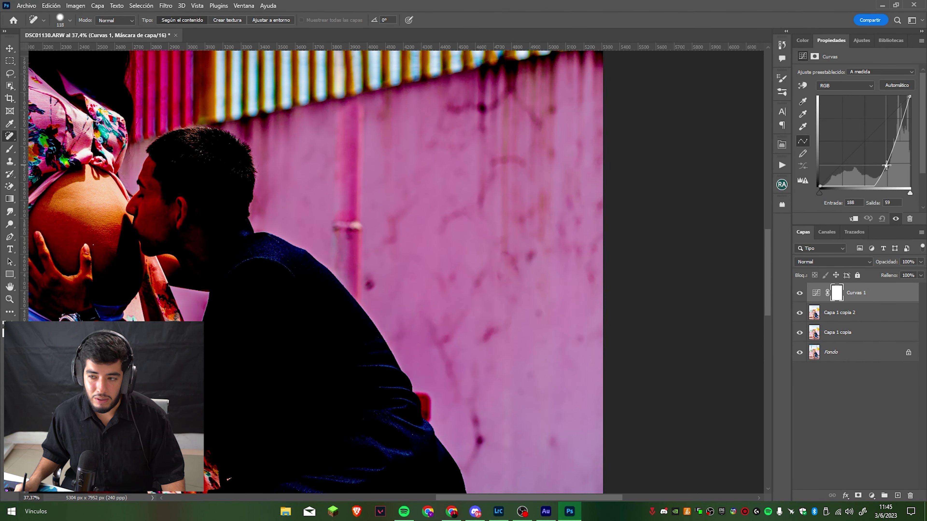
Step: Heal the stains along the pink wall's outer edge on the Capa 1 copia 2 layer
click(847, 313)
drag(586, 357, 593, 328)
drag(588, 237, 587, 306)
mouse_move(580, 260)
mouse_down()
mouse_move(576, 204)
mouse_move(596, 225)
mouse_up()
drag(597, 179, 593, 120)
mouse_move(571, 150)
mouse_down()
mouse_move(572, 247)
mouse_move(594, 254)
mouse_up()
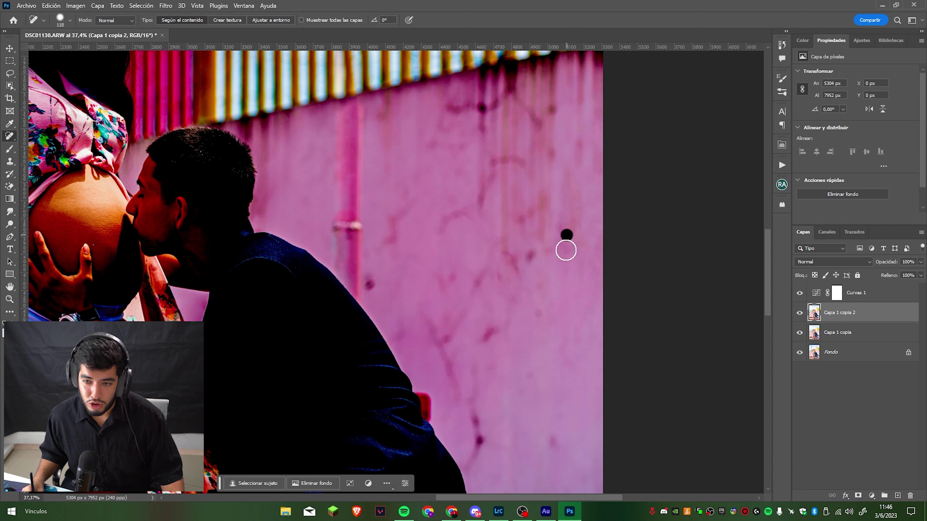
Step: Heal the dark cracks and spots across the middle and upper part of the pink wall behind the man
drag(481, 451, 468, 422)
drag(365, 289, 372, 278)
drag(453, 265, 453, 306)
drag(511, 276, 542, 211)
drag(455, 145, 546, 124)
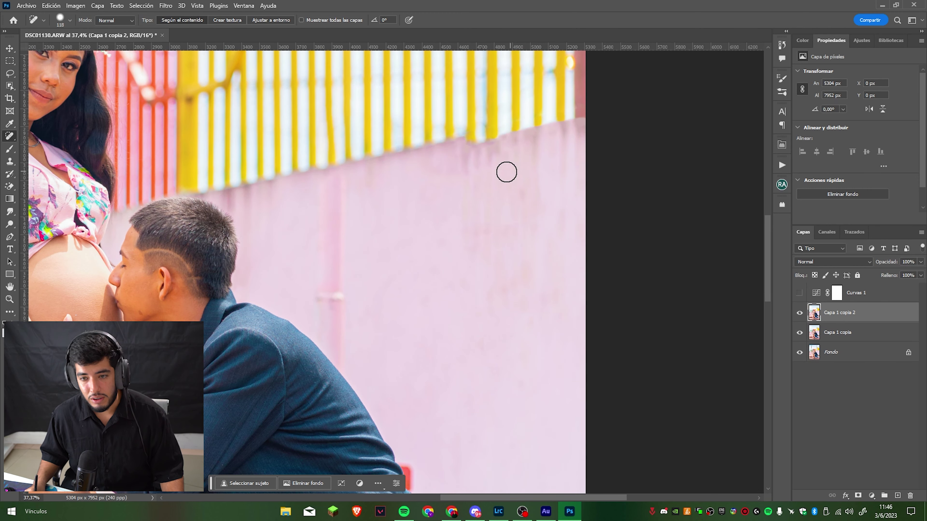
Step: Heal the vertical pipe and the remaining stains below the yellow fence on the wall behind the man
drag(331, 198, 332, 351)
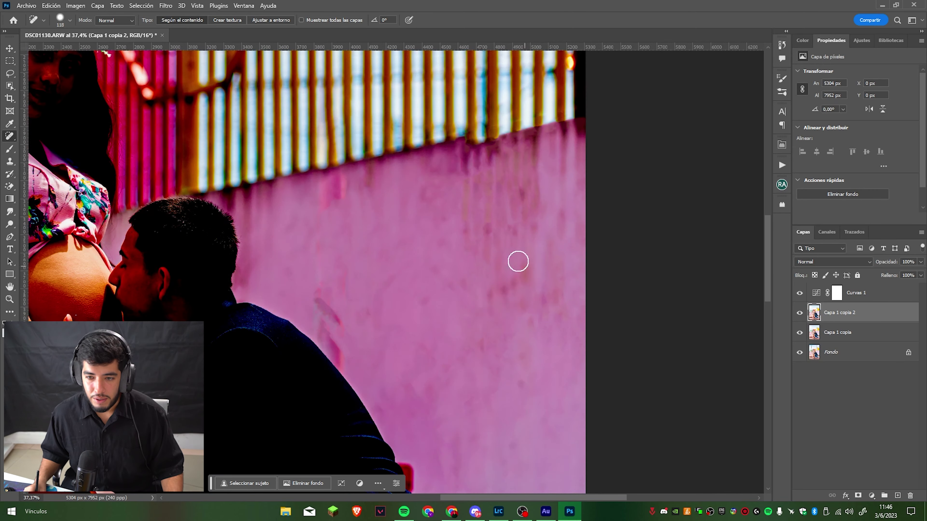
drag(365, 186, 315, 199)
click(523, 357)
drag(457, 164, 473, 182)
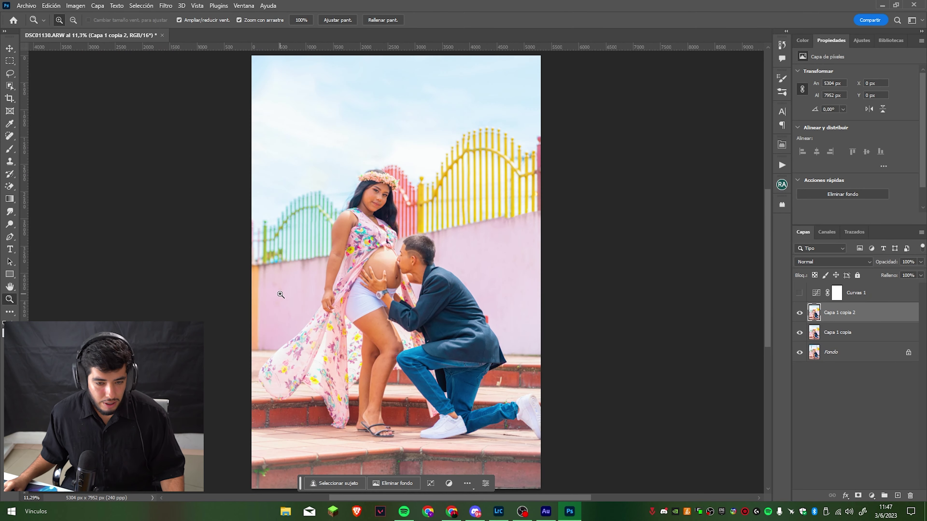
drag(280, 294, 292, 294)
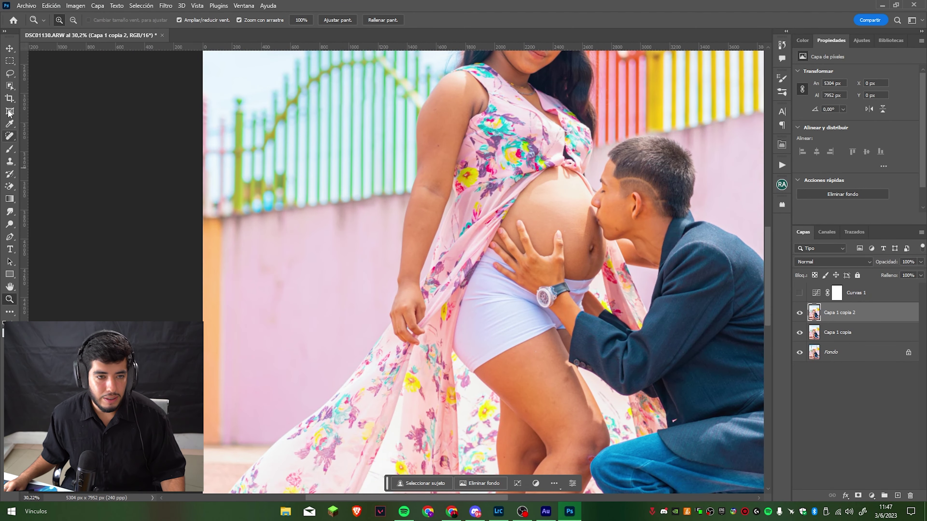
Step: Heal the marks on the pink wall behind the woman and outline the stained strip below the green fence for patching
key(j)
drag(235, 283, 234, 253)
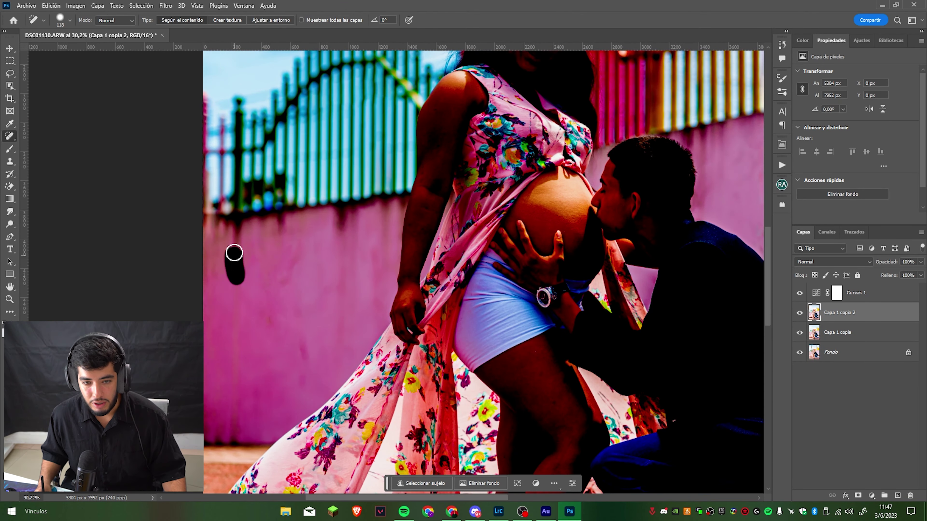
click(267, 306)
key(z)
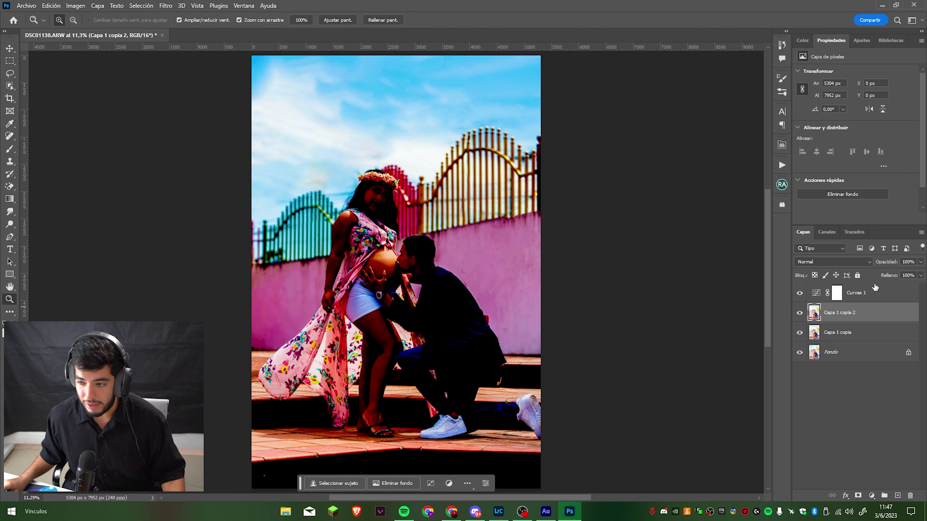
drag(218, 332, 227, 332)
key(l)
drag(383, 310, 306, 356)
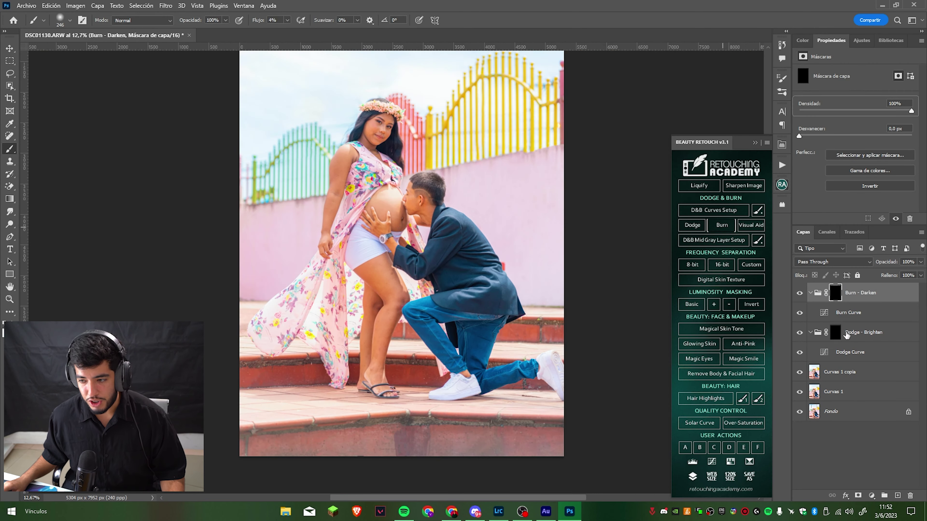
Step: Brighten the woman's legs by painting on the Dodge - Brighten mask with a brush at 20% opacity and 4% flow
click(836, 333)
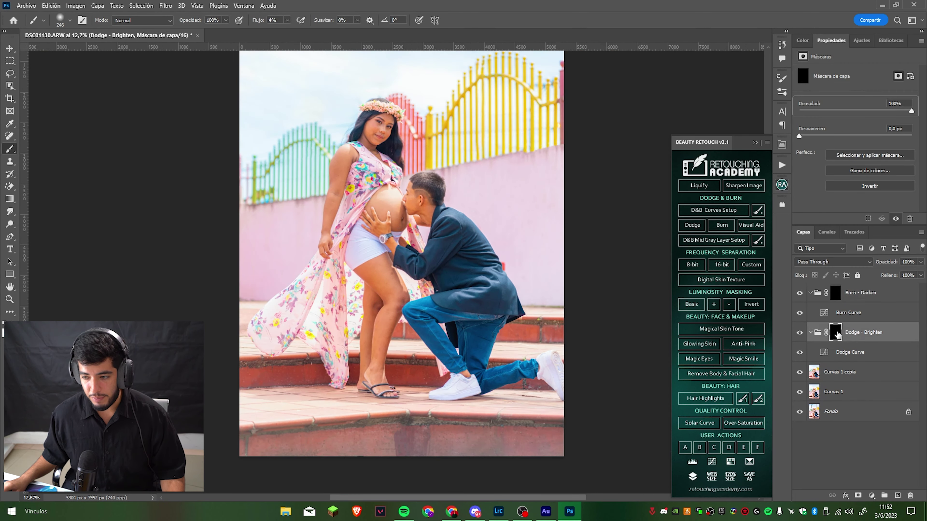
scroll(378, 146, up, 4)
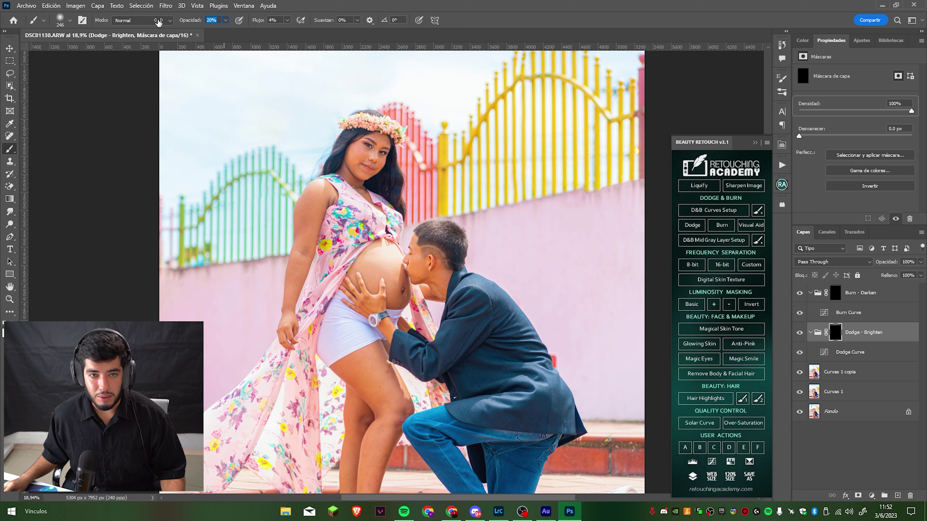
drag(385, 268, 393, 267)
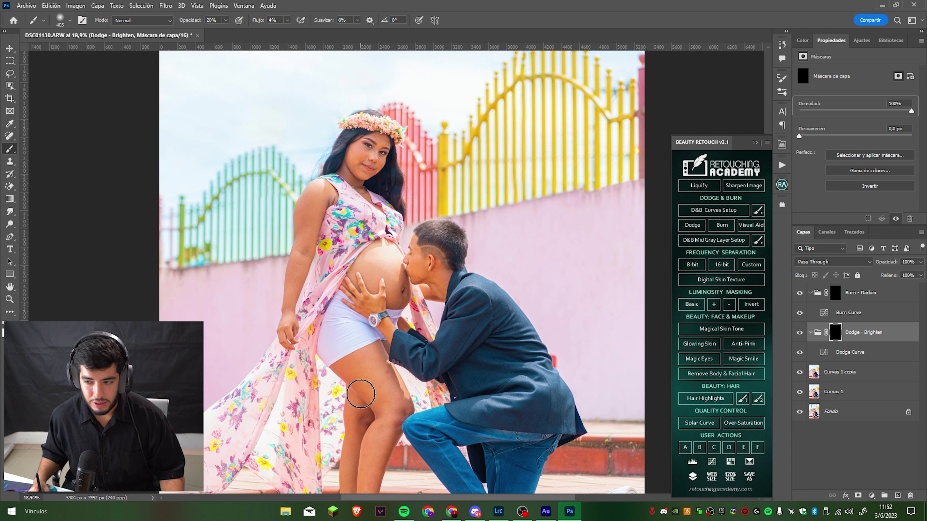
drag(396, 394, 383, 326)
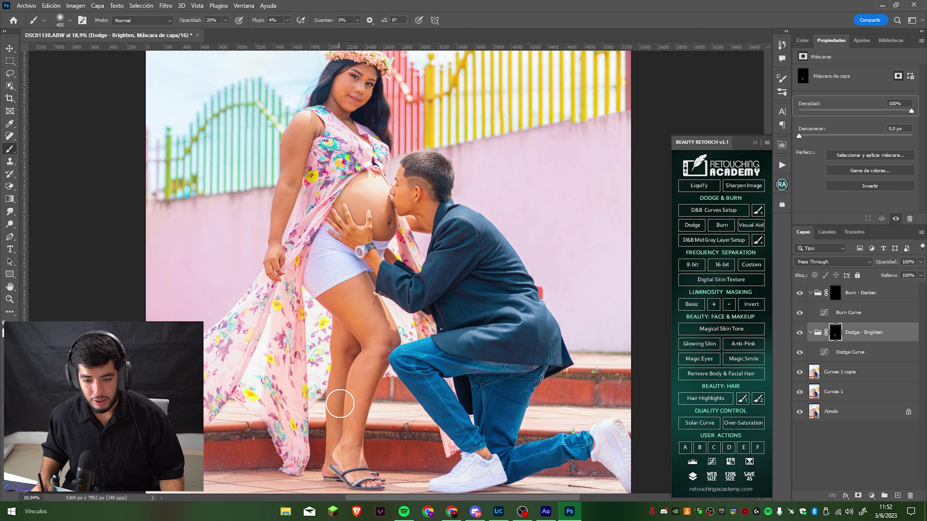
Step: Brighten the woman's arm and upper body by painting on the Dodge - Brighten mask
drag(283, 212, 301, 146)
drag(299, 140, 307, 235)
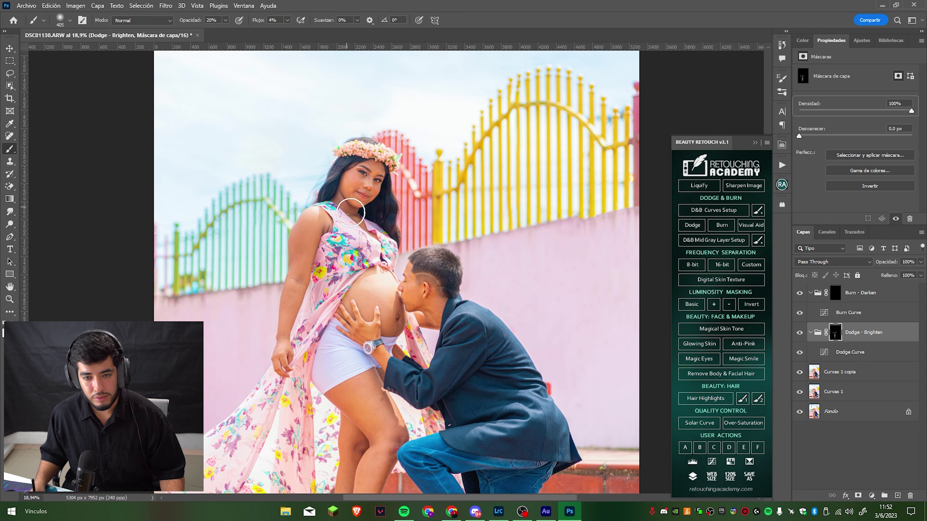
scroll(346, 231, up, 4)
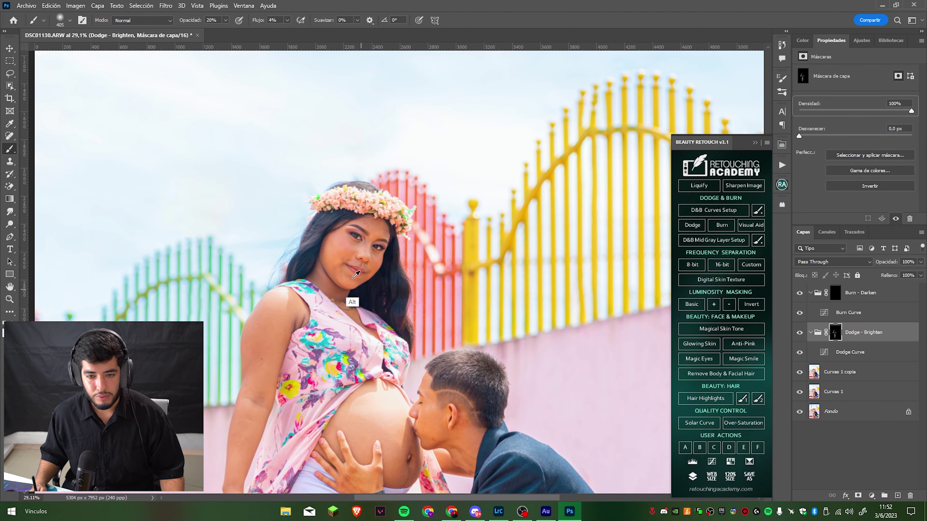
drag(345, 292, 330, 292)
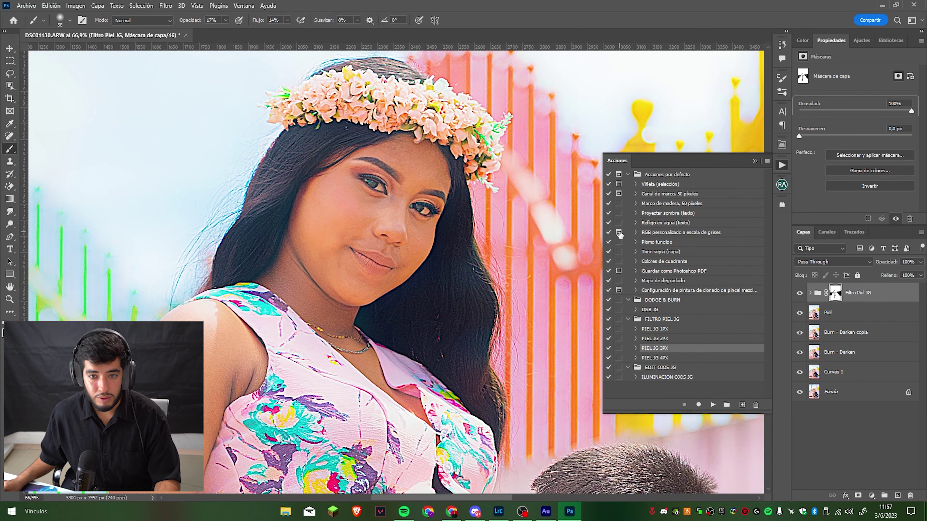
Step: Invert the layer mask of the Filtro Piel JG group
key(ctrl+i)
key(z)
right_click(415, 239)
click(428, 243)
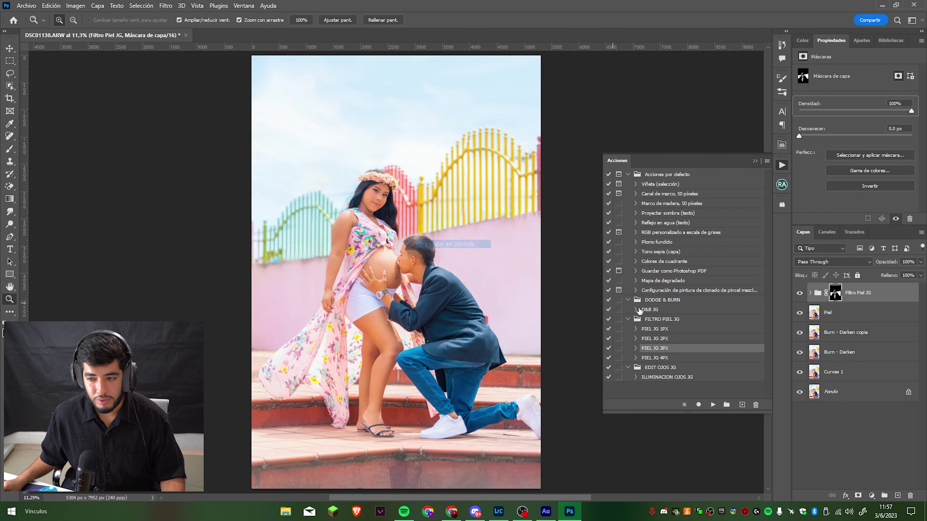
Step: Merge the layers from Filtro Piel JG down to Curvas 1 and duplicate the merged layer
shift+click(839, 371)
click(799, 295)
click(800, 294)
key(ctrl+j)
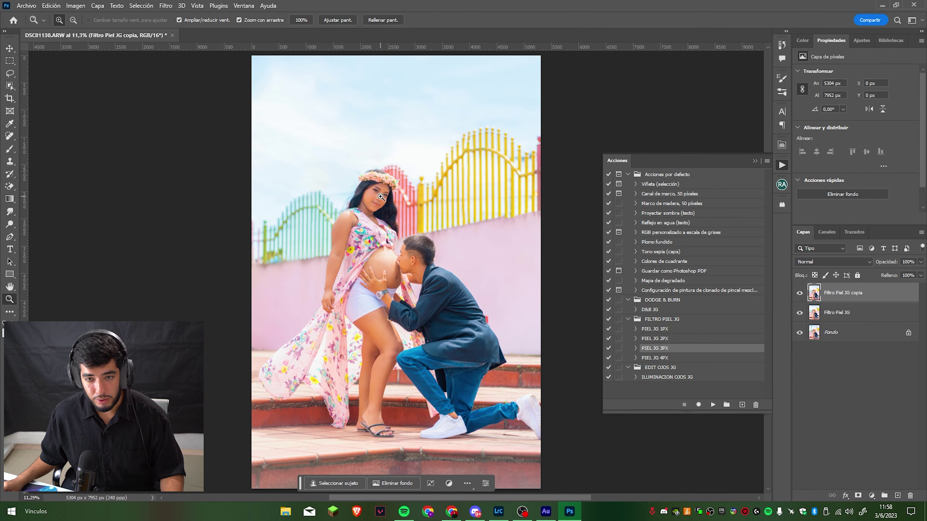
Step: Set the Dodge tool to midtones at 4% exposure for the woman's face and duplicate the Filtro Piel JG copia layer
key(b)
key(z)
drag(381, 196, 467, 211)
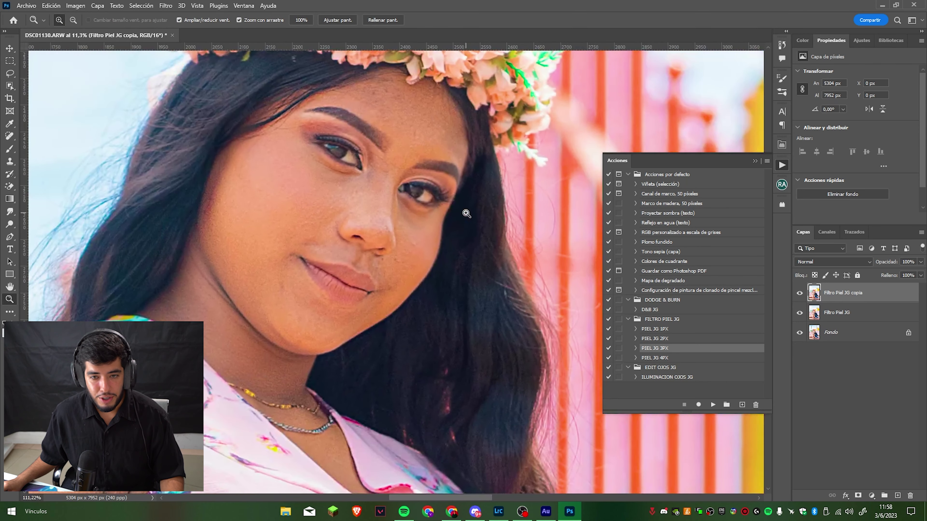
click(10, 228)
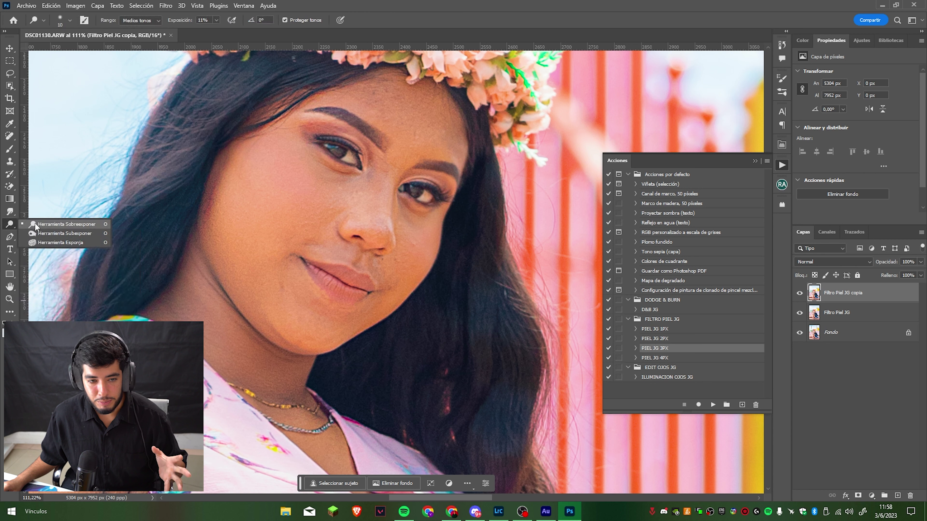
click(36, 224)
click(203, 20)
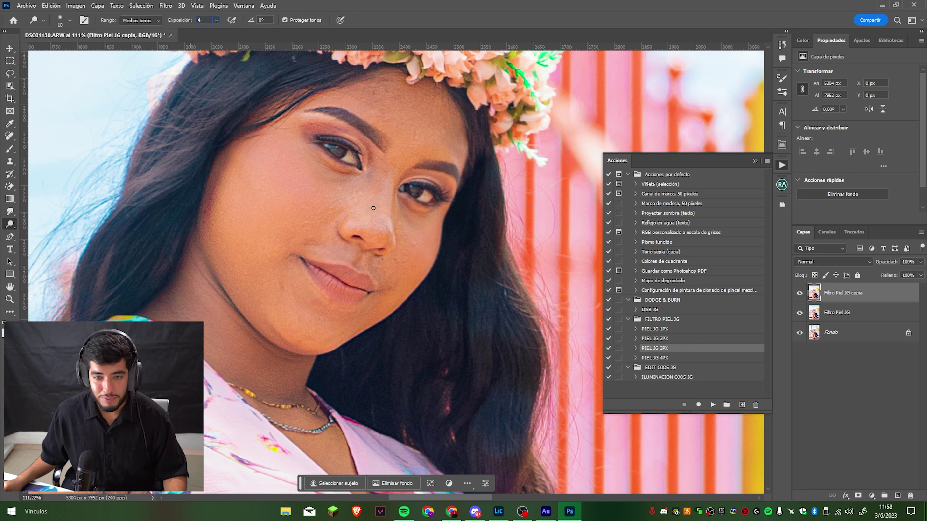
key(ctrl+j)
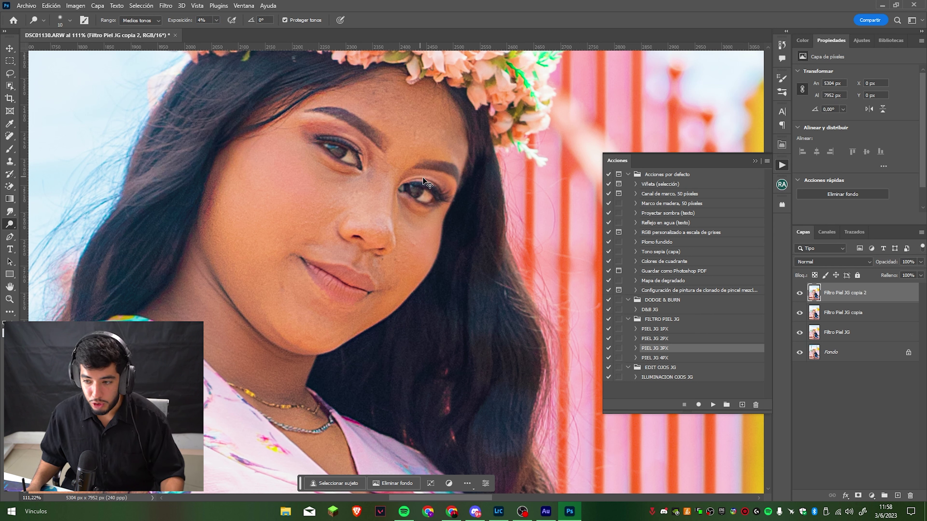
Step: Brighten the whites of the woman's eyes with the Dodge tool on Filtro Piel JG copia 2 and compare with the layer hidden
drag(397, 175, 403, 174)
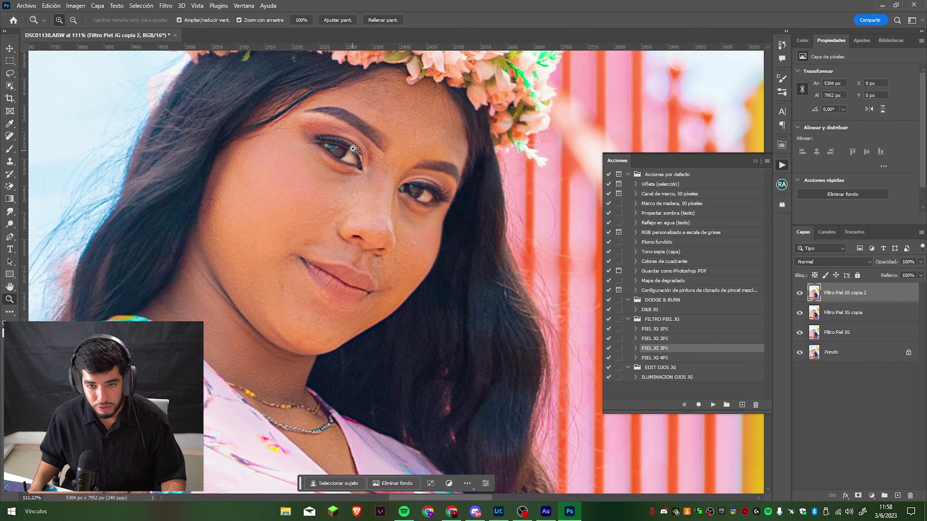
key(z)
drag(348, 150, 384, 149)
key(b)
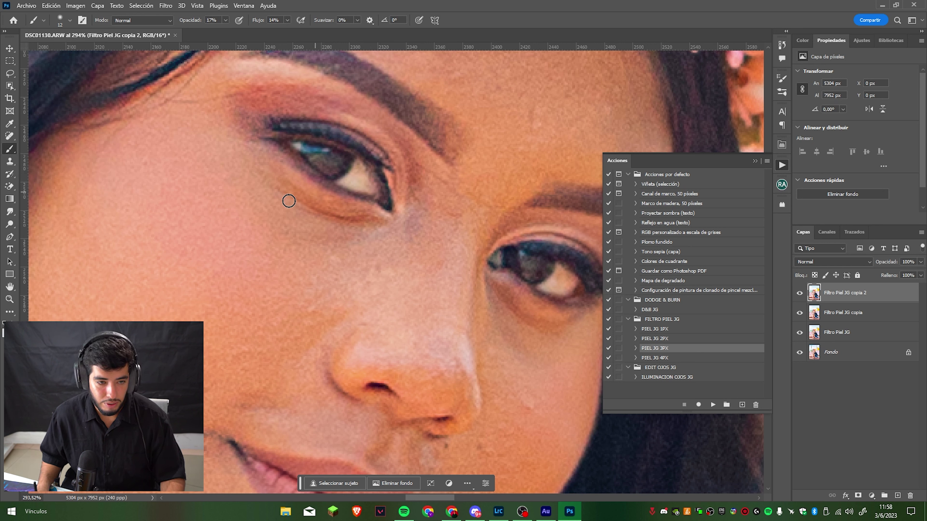
click(10, 215)
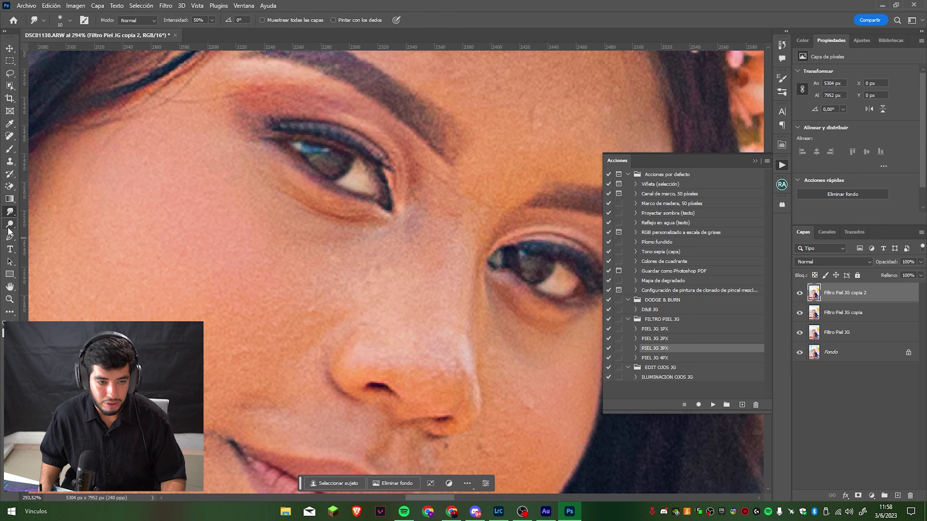
click(9, 224)
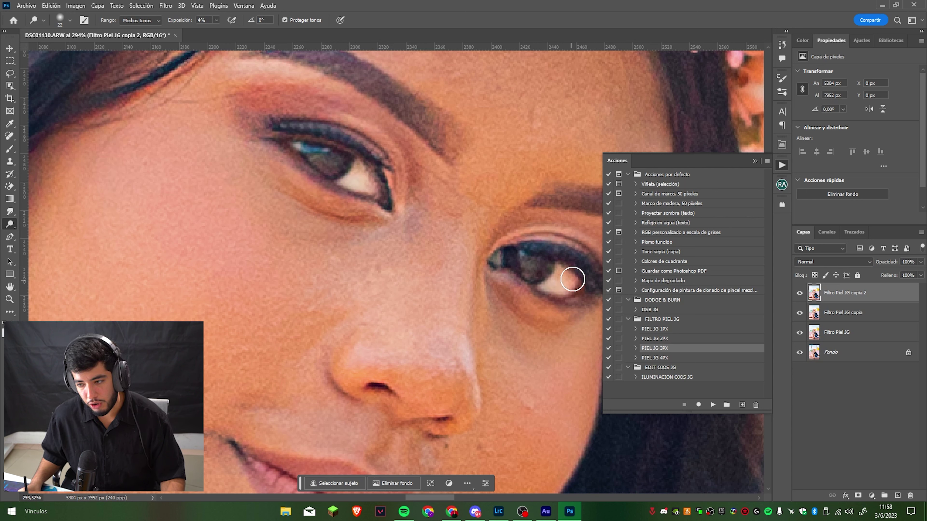
click(800, 293)
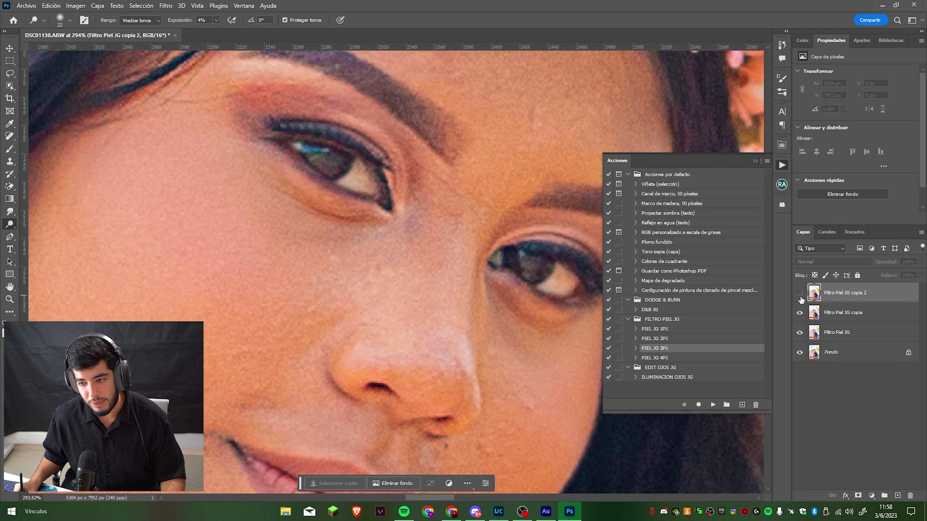
click(800, 294)
alt+right_click(452, 285)
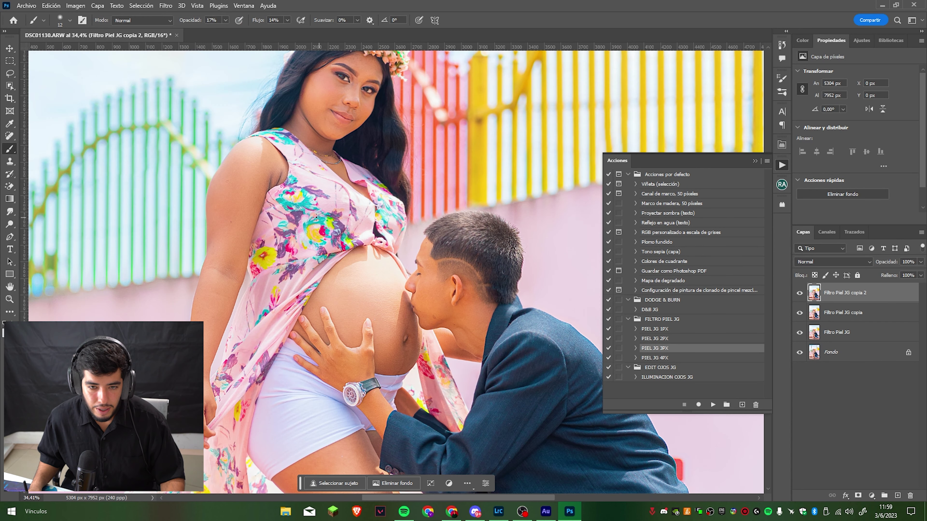
Step: Brighten the woman's floral dress down to its hem with the Dodge tool on midtones at 4% exposure, varying the brush size
alt+right_click(330, 199)
click(10, 223)
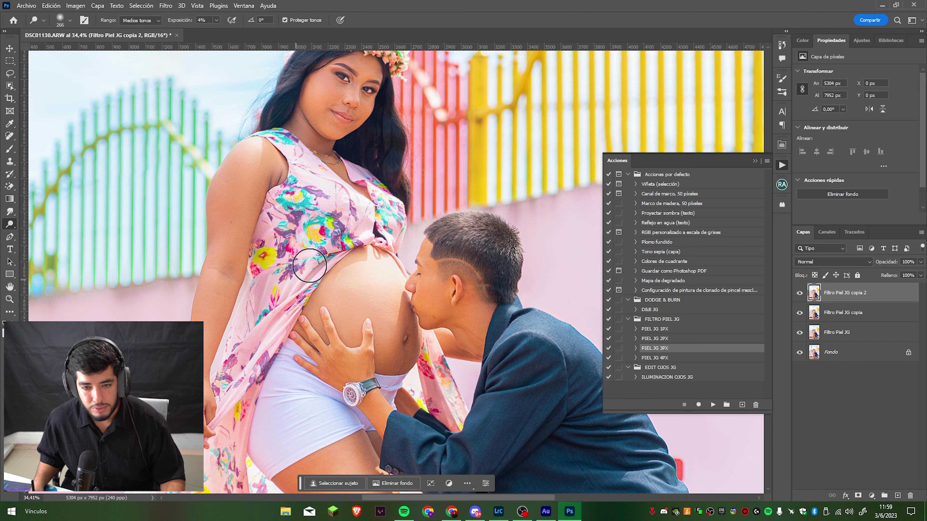
drag(282, 348, 311, 254)
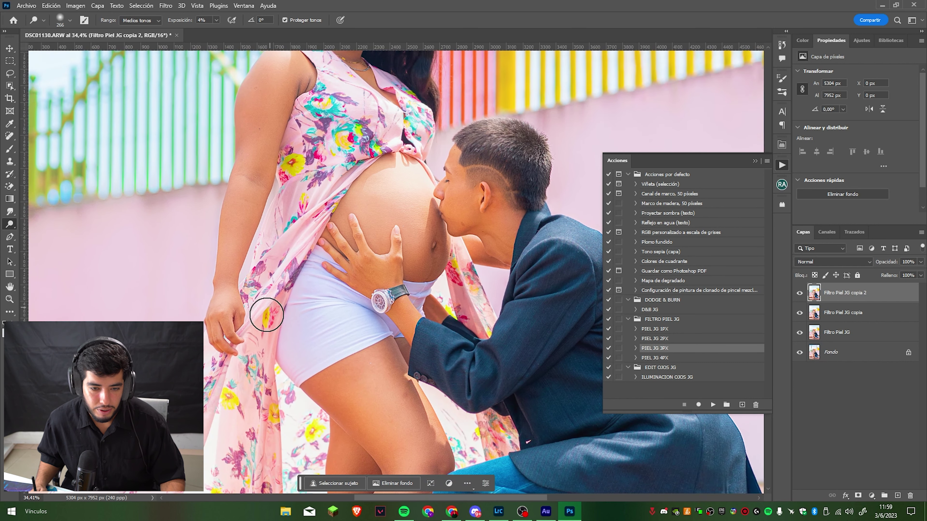
drag(267, 315, 249, 332)
drag(289, 243, 285, 241)
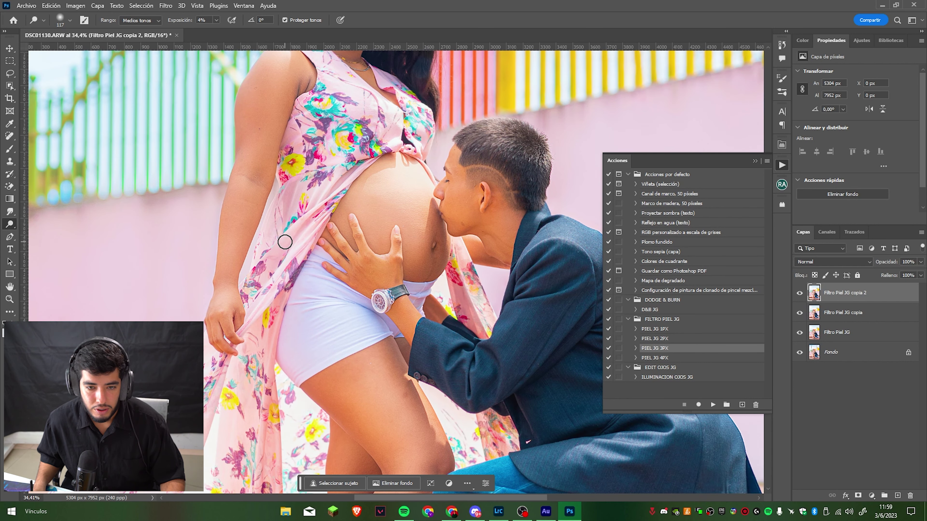
drag(208, 427, 273, 256)
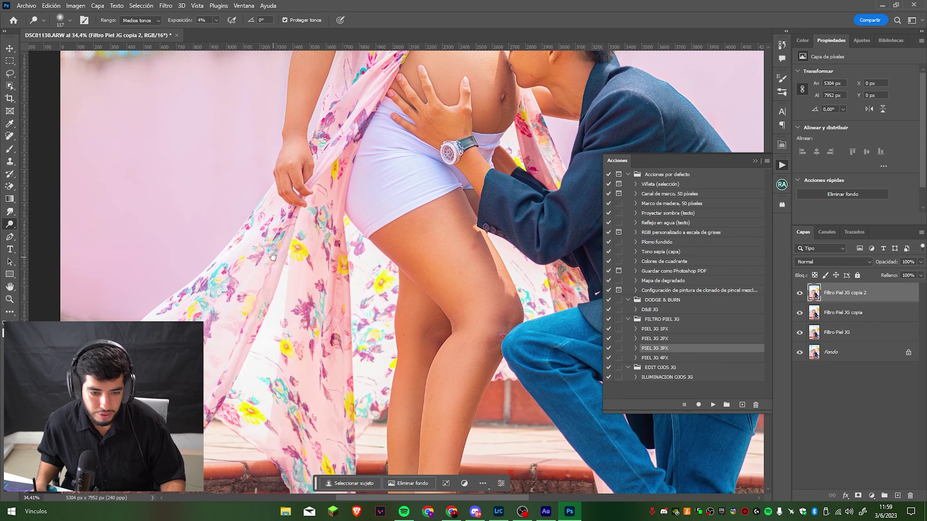
alt+right_click(236, 324)
alt+right_click(223, 331)
drag(258, 308, 274, 281)
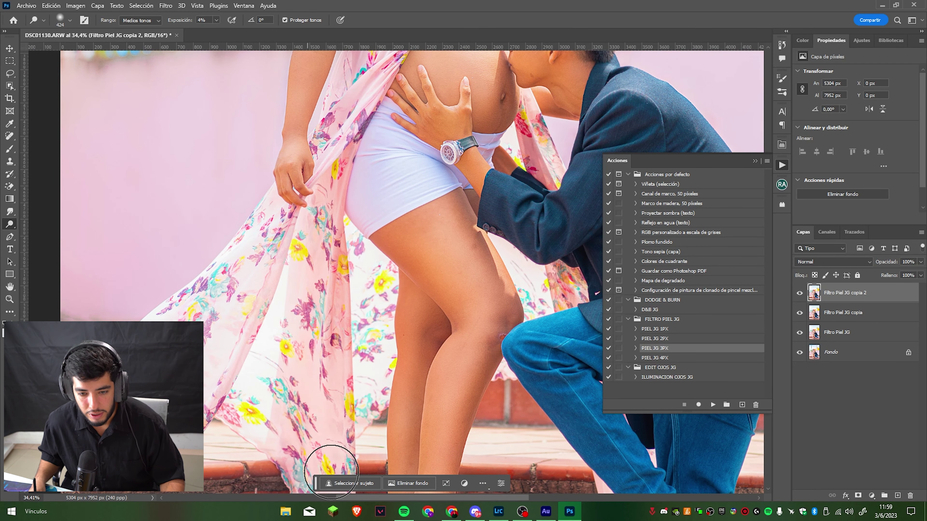
mouse_move(320, 236)
mouse_down()
mouse_move(340, 285)
mouse_move(321, 352)
mouse_up()
alt+right_click(378, 294)
drag(370, 298, 346, 291)
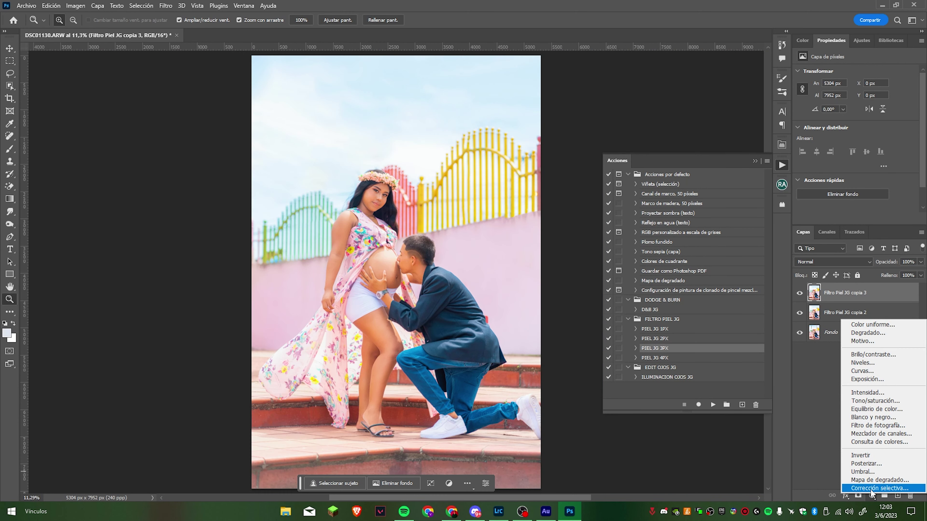
Step: Duplicate the Filtro Piel JG copia 3 layer and display only the Azul channel
click(833, 295)
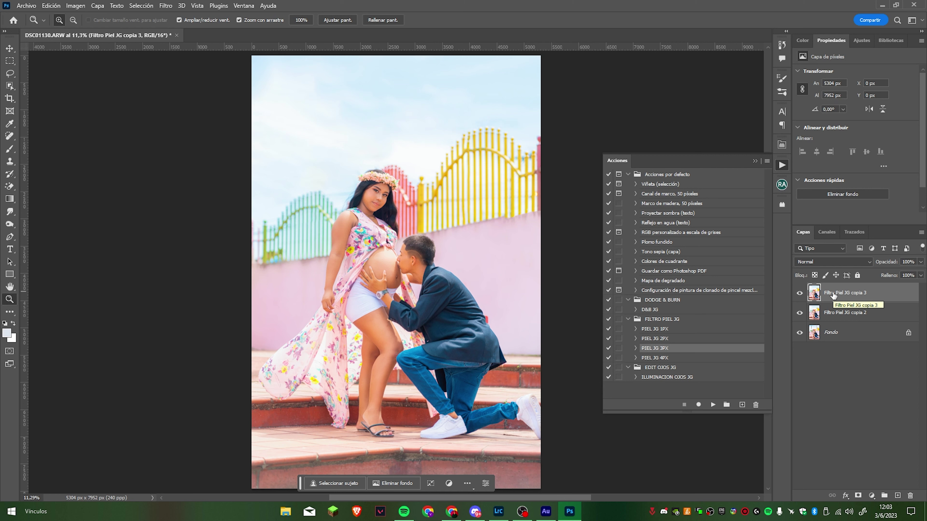
key(ctrl+j)
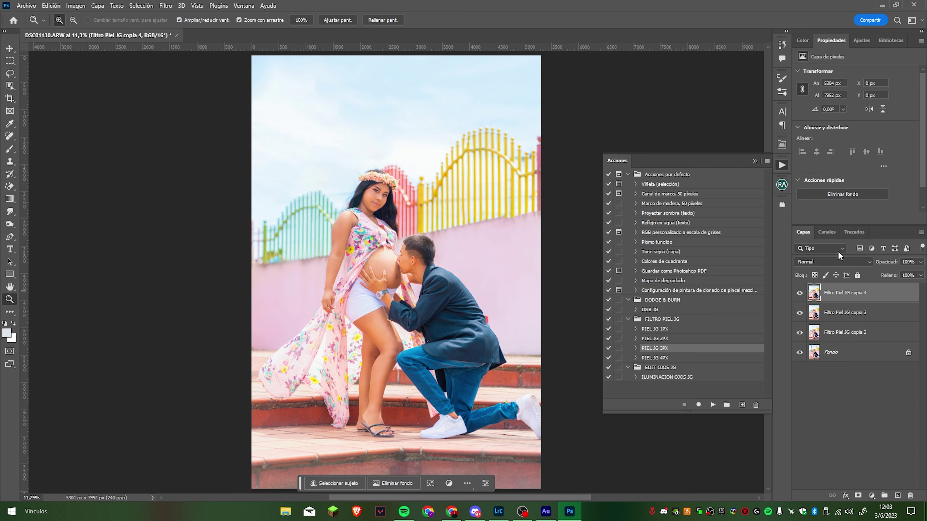
click(829, 235)
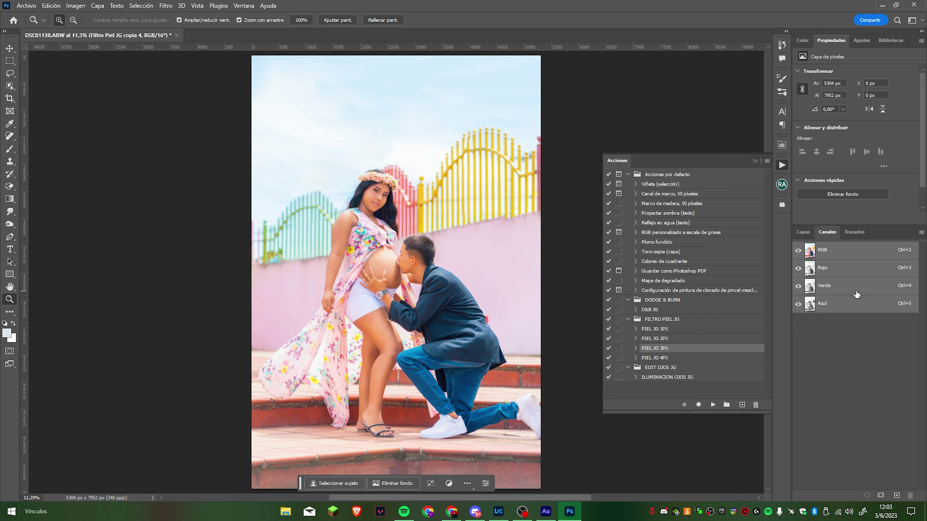
click(807, 306)
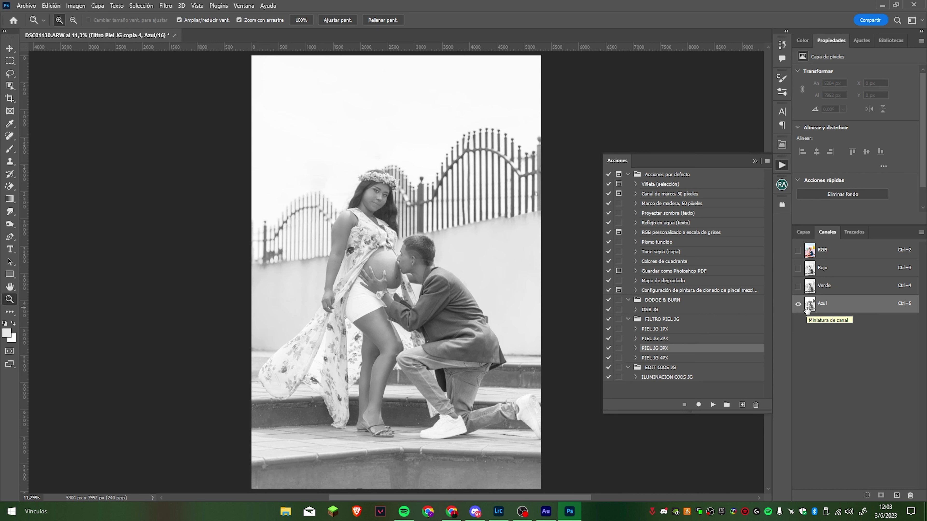
Step: Compare the Verde, Rojo and Azul channels and load the Azul channel as a selection
click(836, 289)
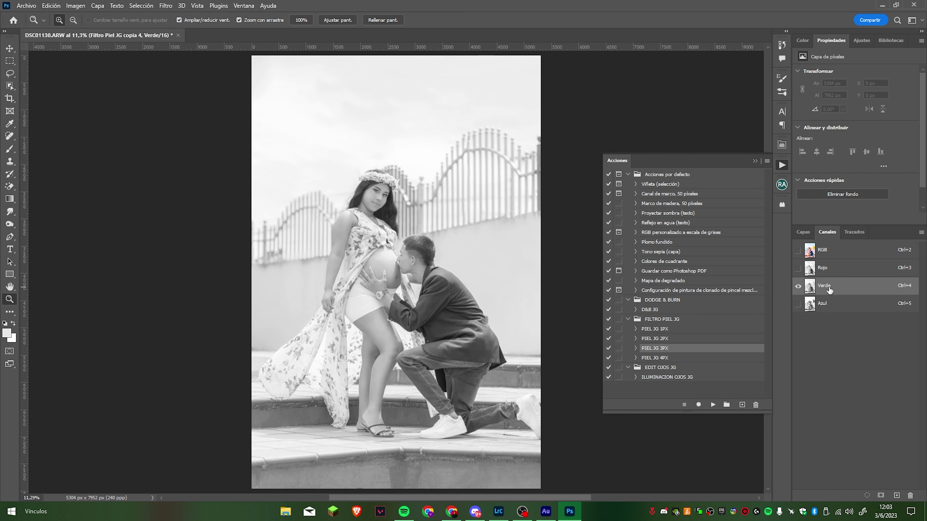
click(842, 306)
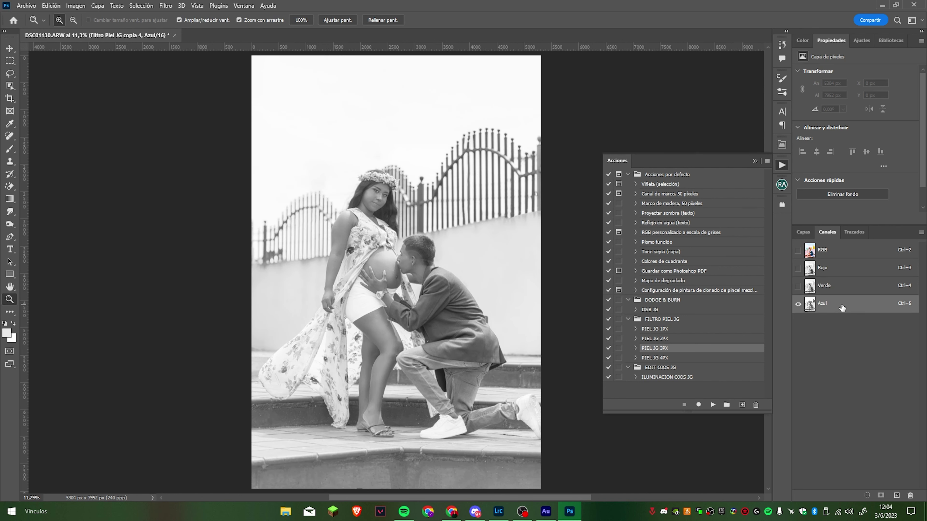
click(828, 290)
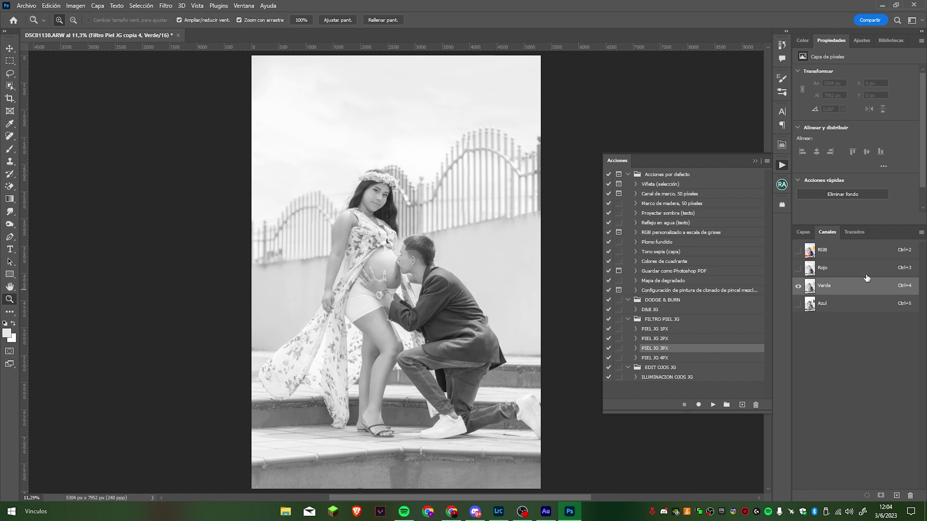
click(854, 270)
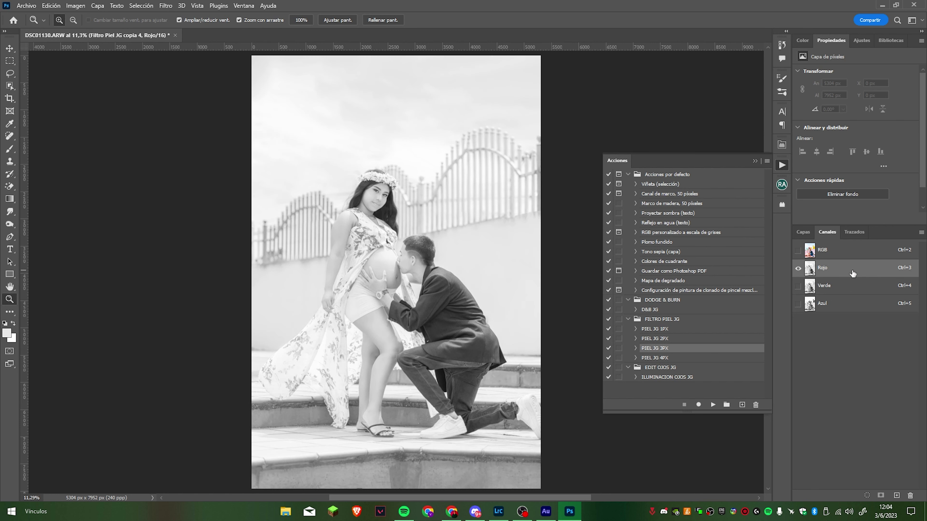
click(832, 304)
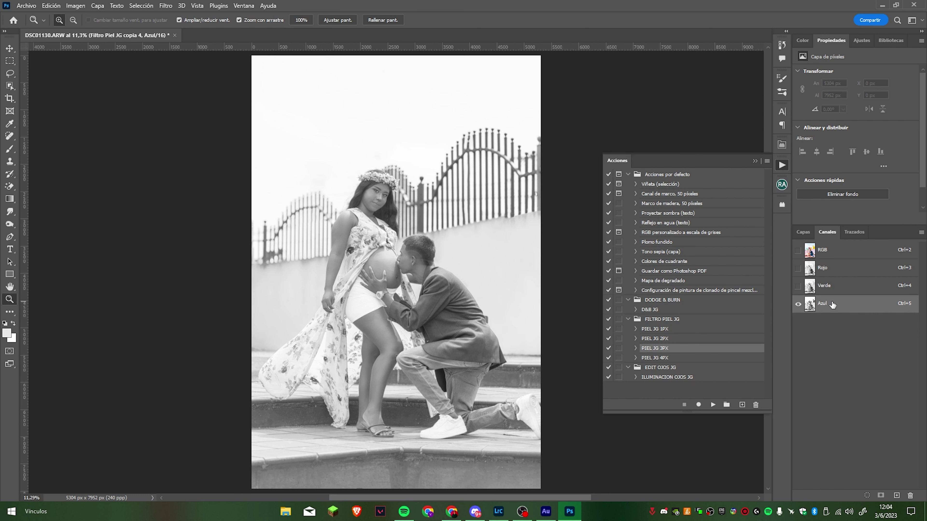
drag(829, 306, 814, 308)
ctrl+click(811, 305)
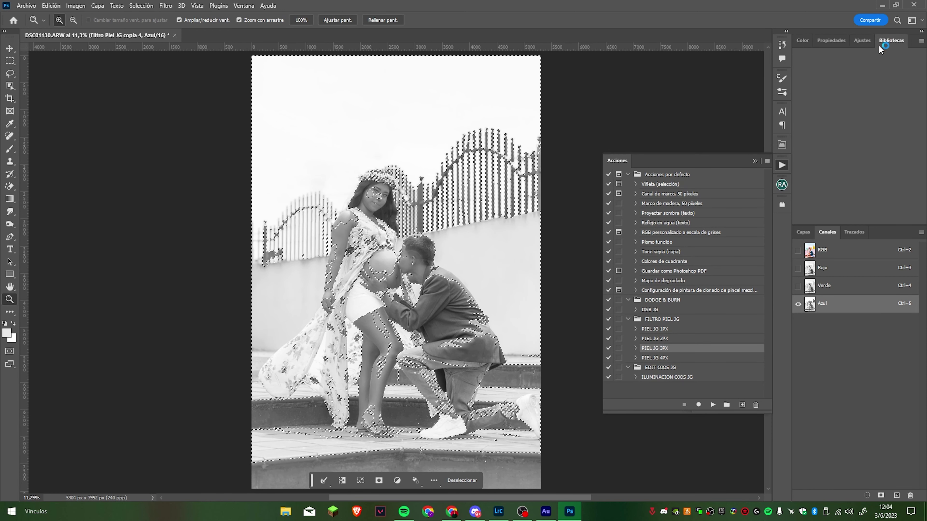
Step: Add a Hue/Saturation adjustment masked by the Azul channel selection and set its saturation to +35
key(F6)
click(862, 40)
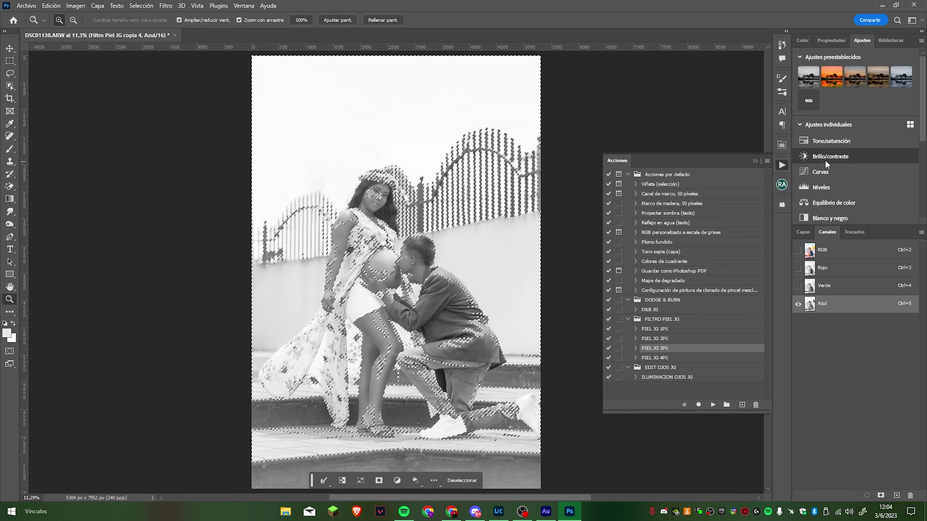
click(826, 140)
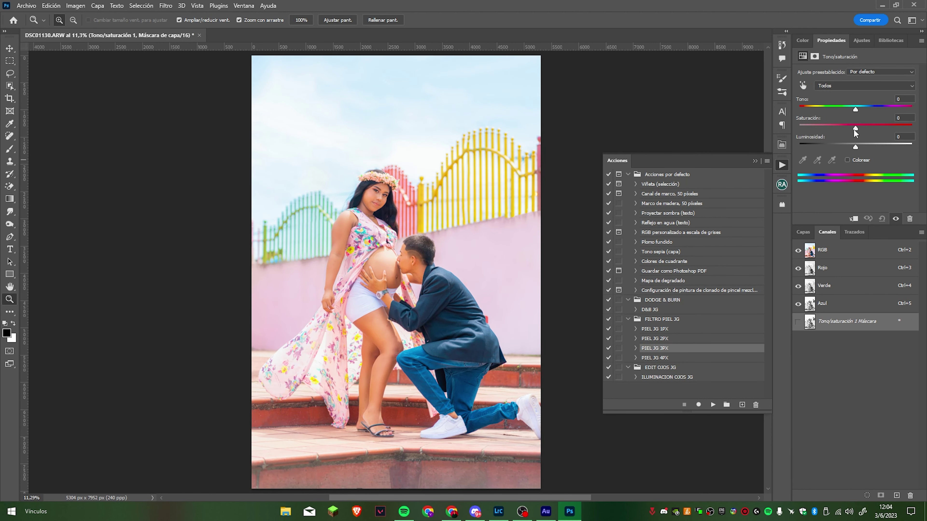
drag(856, 130, 877, 137)
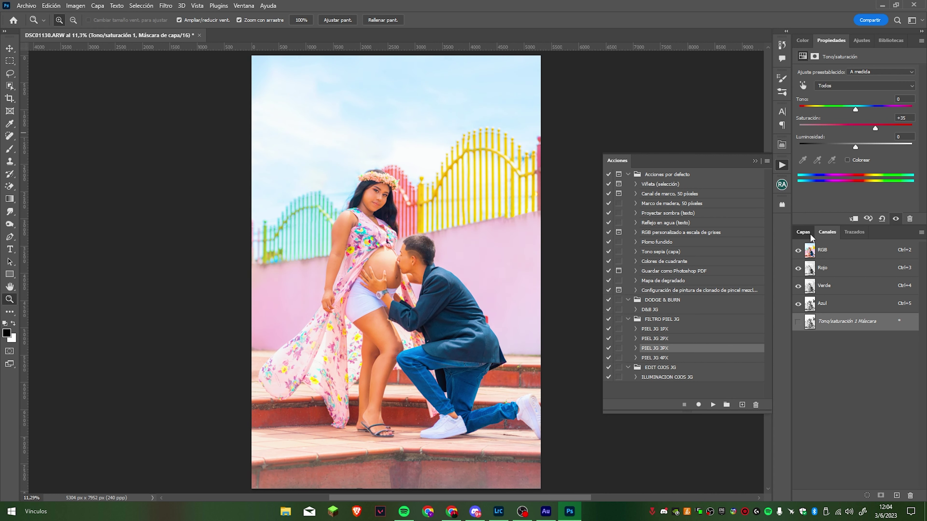
Step: Hide the Tono/saturación 1 layer and add an unmasked Hue/Saturation adjustment with saturation +72
click(803, 232)
click(799, 292)
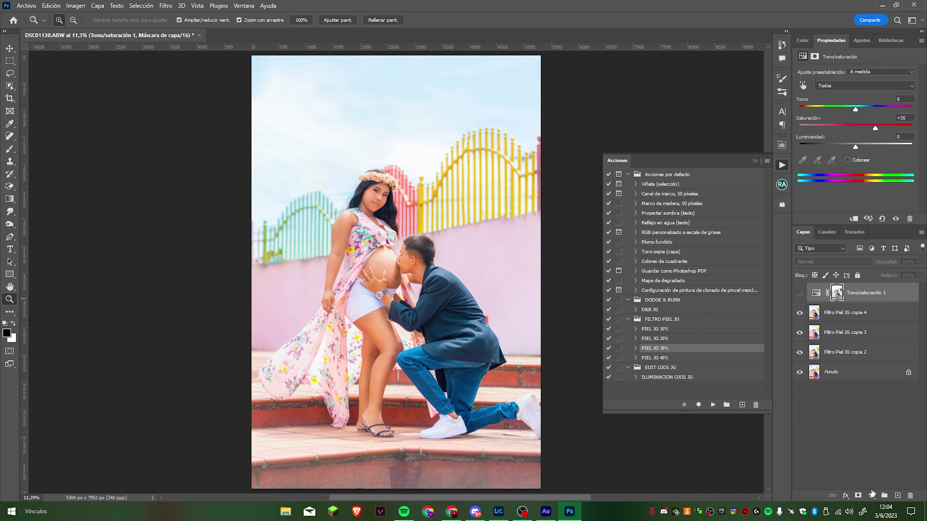
click(871, 495)
click(872, 397)
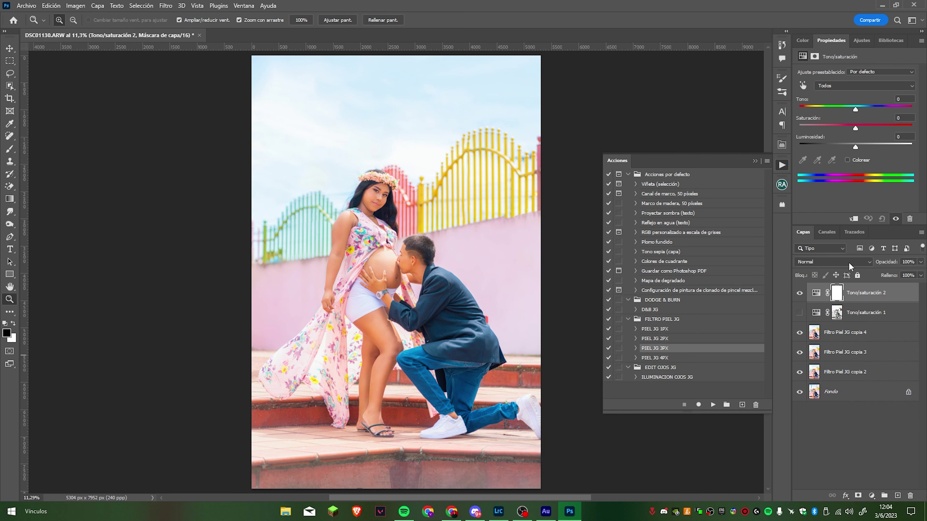
drag(858, 129, 897, 132)
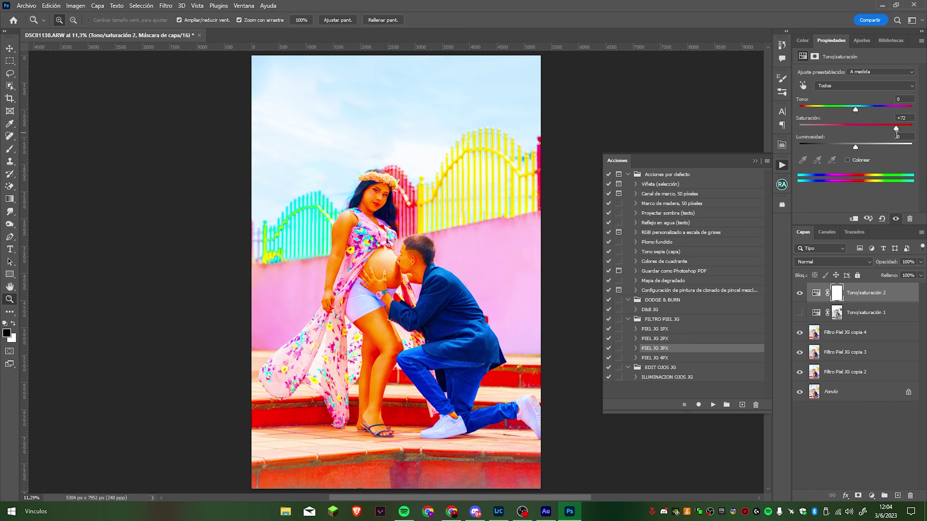
Step: Hide the unmasked Tono/saturación 2 layer, show Tono/saturación 1 and set its saturation to +67
click(799, 294)
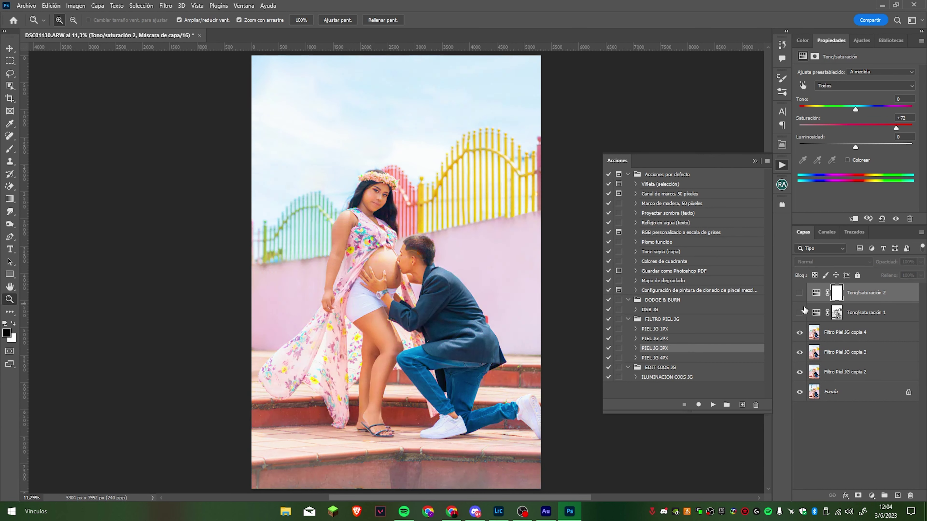
click(799, 313)
click(865, 314)
drag(886, 128, 891, 130)
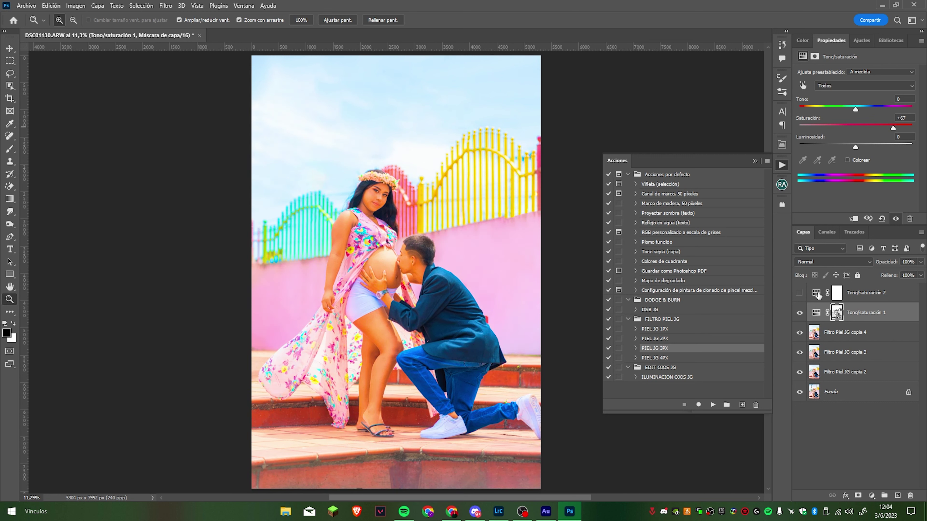
Step: Compare the masked and unmasked Hue/Saturation adjustments by toggling the visibility of both layers
click(800, 313)
click(800, 293)
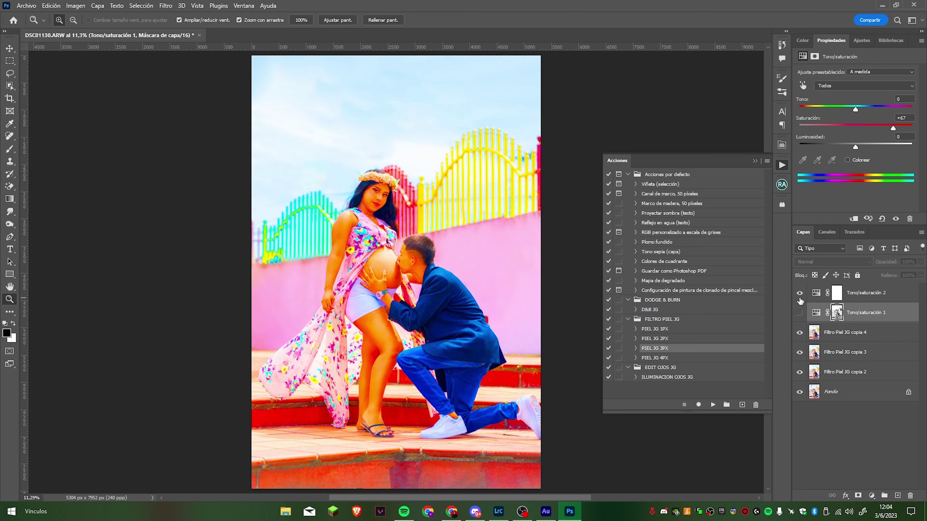
click(799, 294)
click(799, 294)
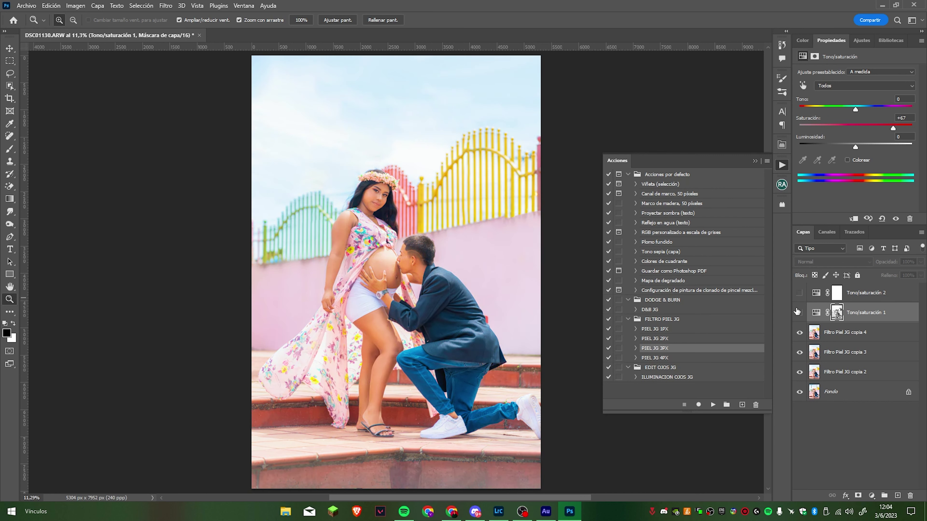
click(798, 312)
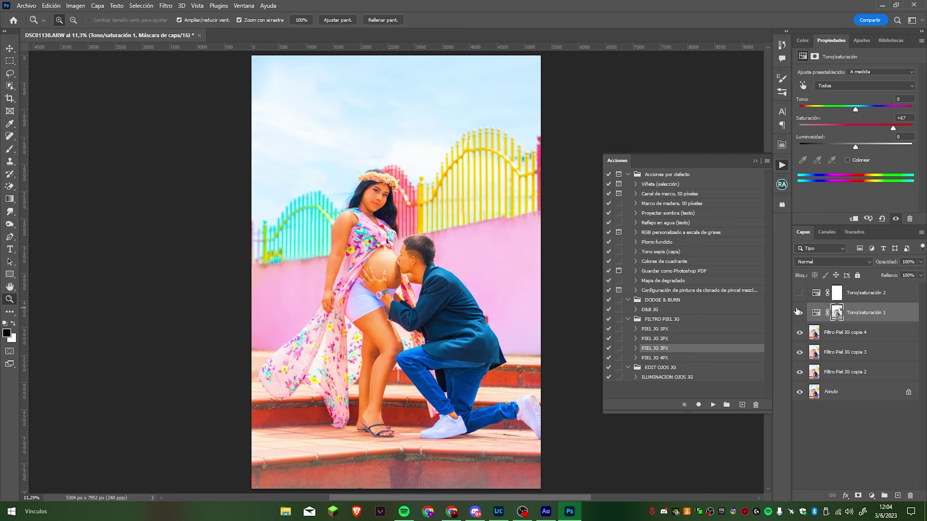
Step: Hide the Tono/saturación 2 layer and set the saturation of Tono/saturación 1 to +31
click(799, 294)
click(837, 313)
click(817, 313)
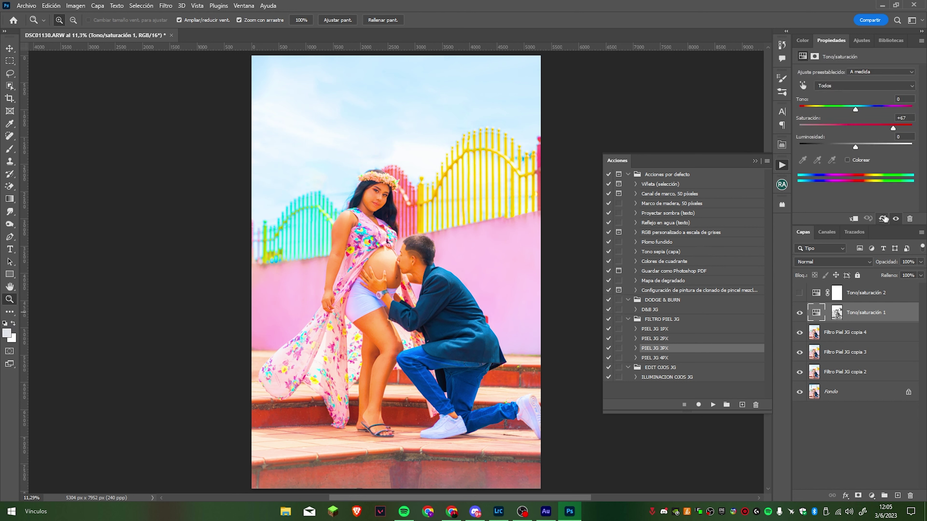
drag(889, 132, 868, 130)
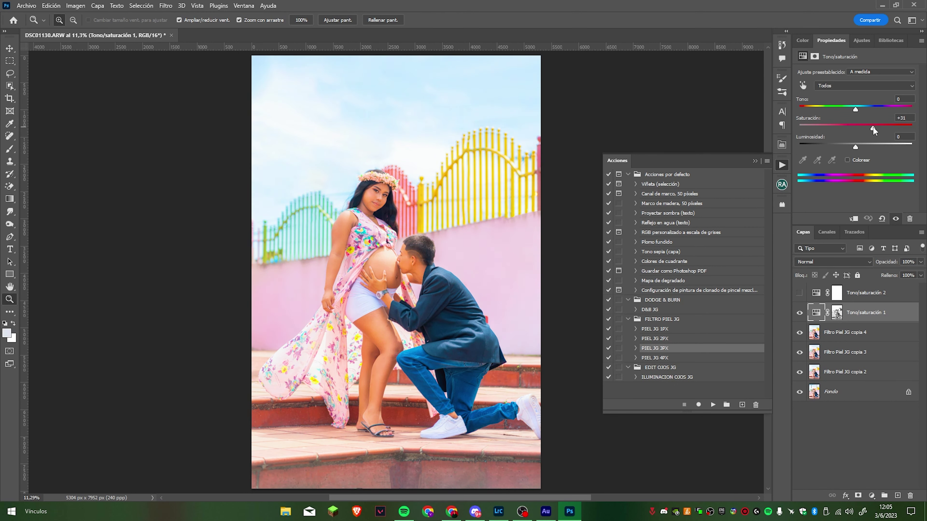
Step: Set the saturation of Tono/saturación 1 to +32 and load the Verde channel as a selection
drag(875, 130, 874, 129)
click(827, 232)
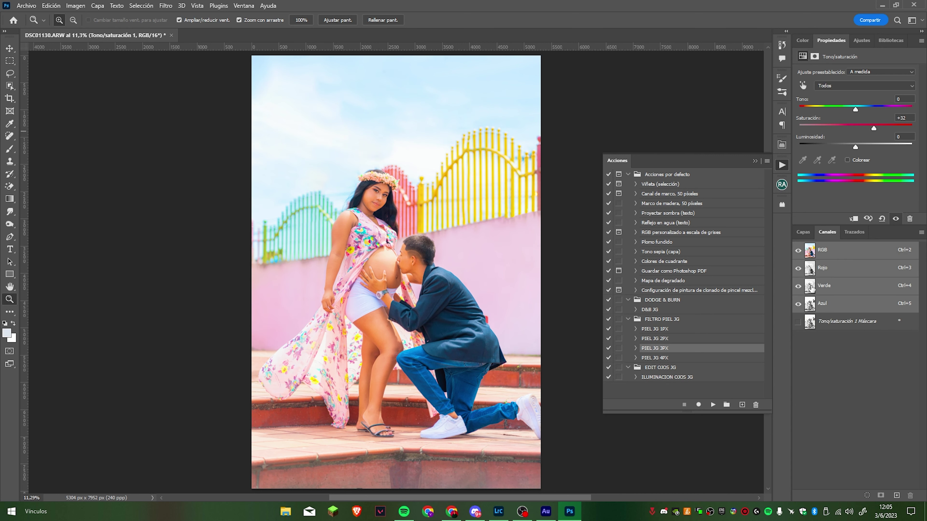
click(825, 286)
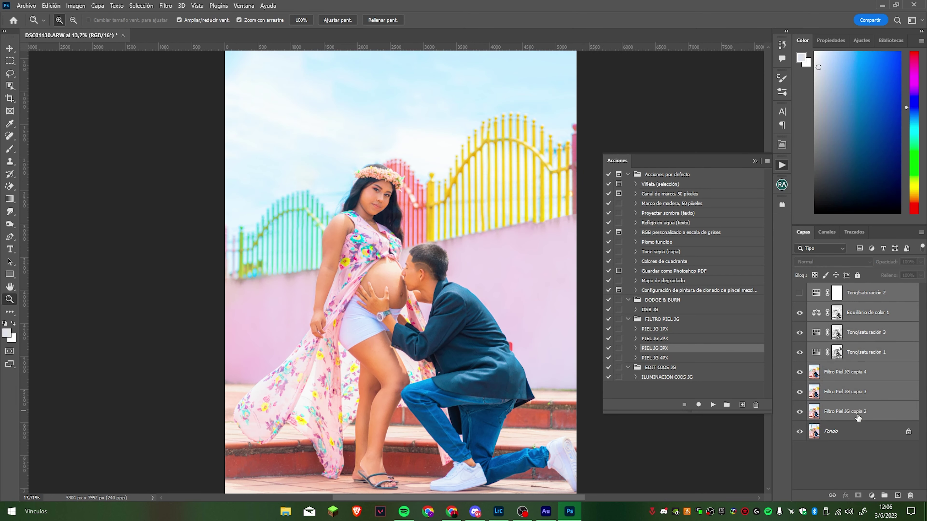
Step: Merge all the layers above Fondo into one and duplicate the merged layer
key(ctrl+e)
key(ctrl+j)
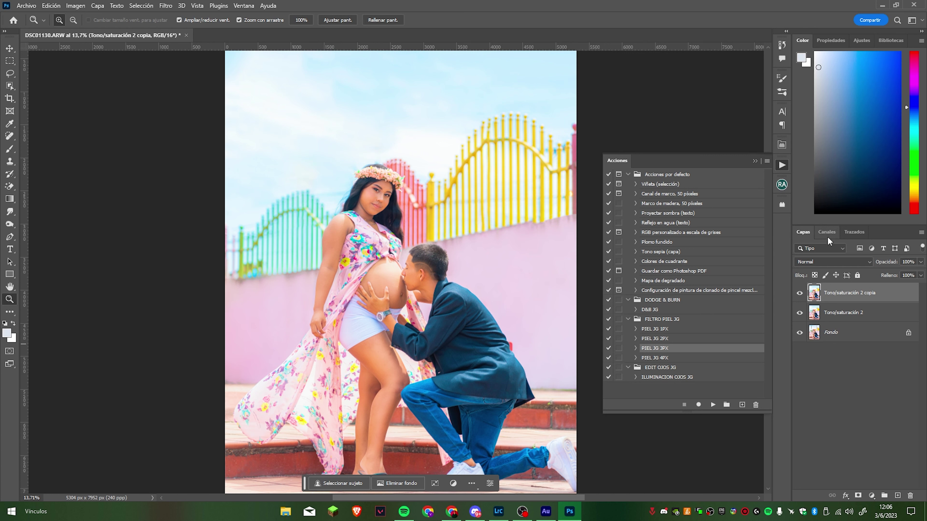
Step: Convert the document to Color Lab mode while keeping its layers separate
click(98, 6)
mouse_move(76, 6)
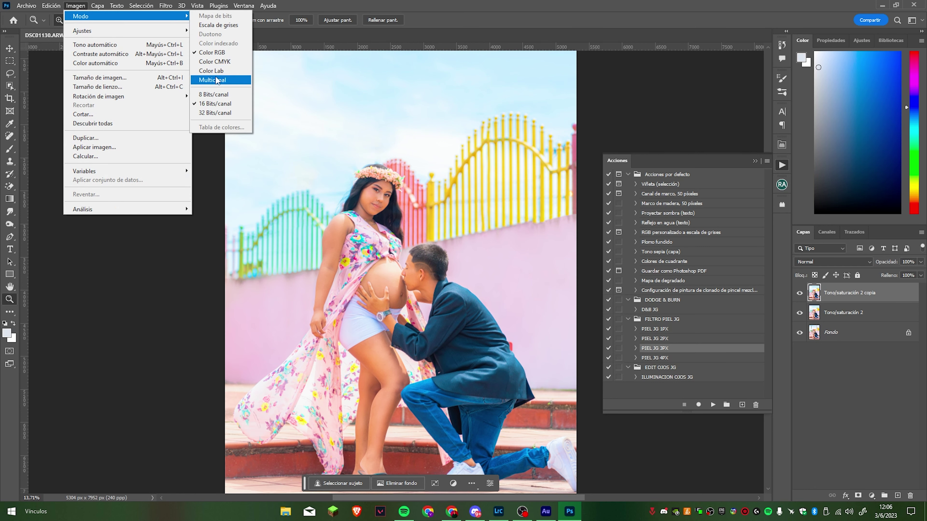
click(212, 71)
click(532, 194)
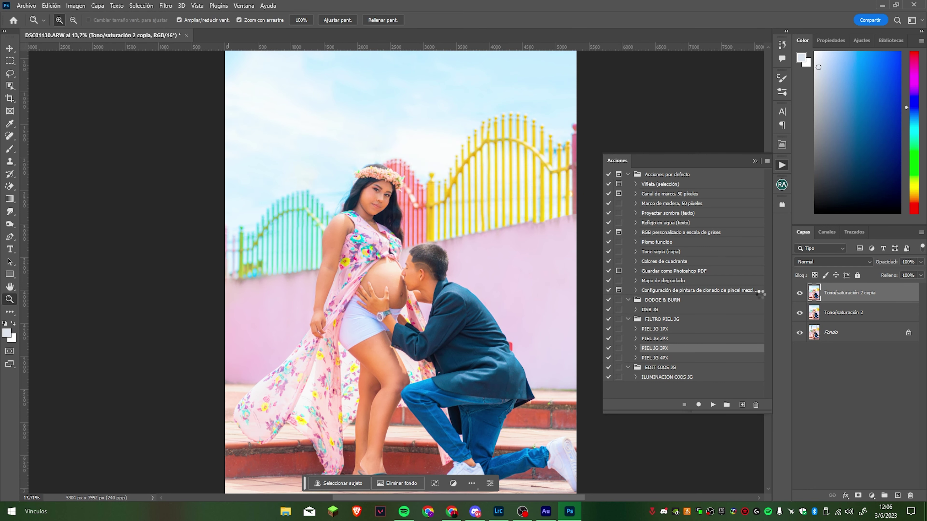
Step: Add a Curves adjustment layer and set the a channel's end-point inputs to 100 and -100
click(872, 496)
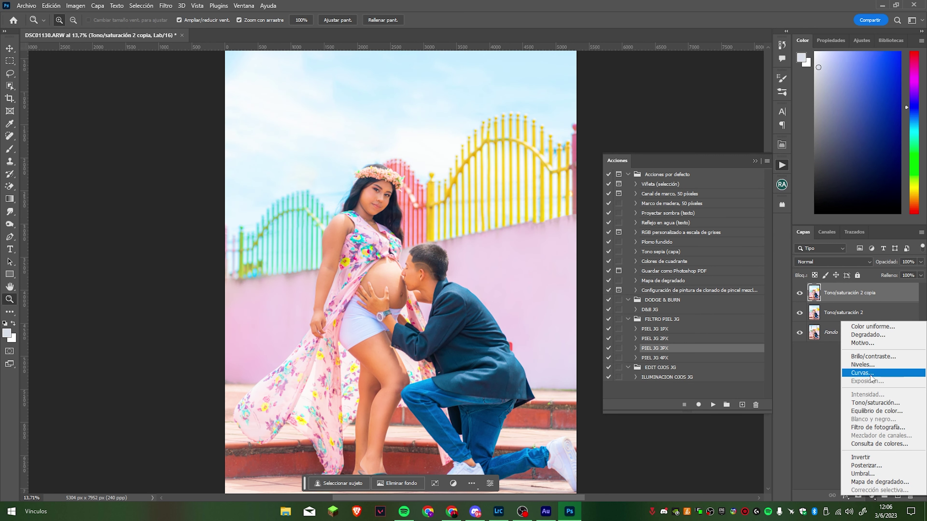
click(862, 373)
click(846, 88)
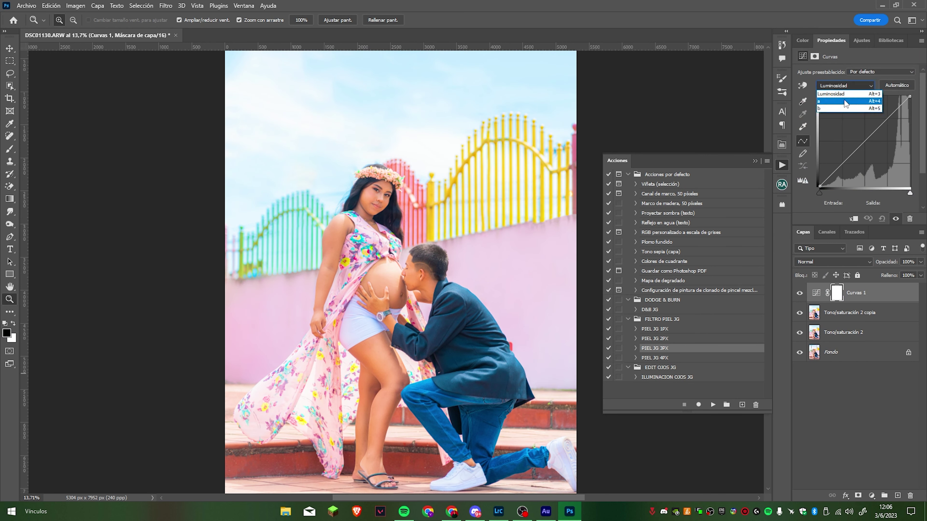
click(846, 106)
click(911, 97)
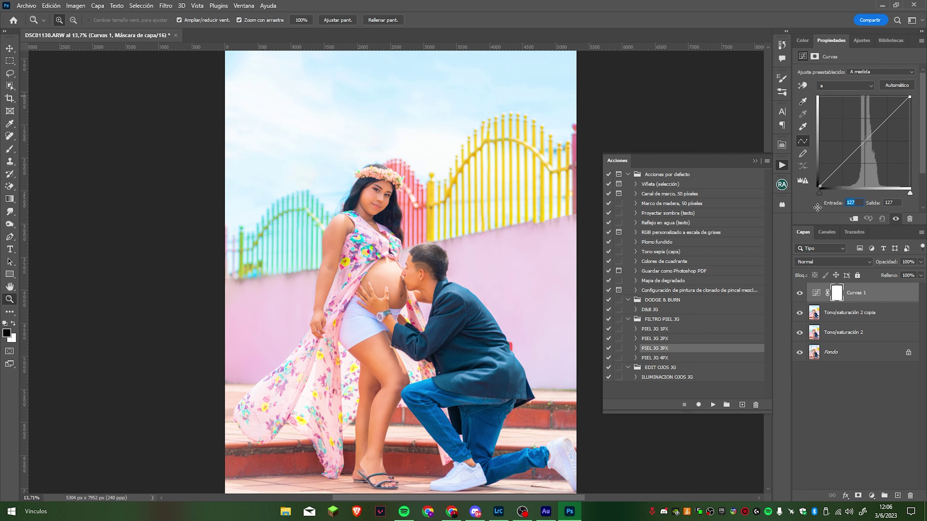
text(100)
click(820, 187)
text(-100)
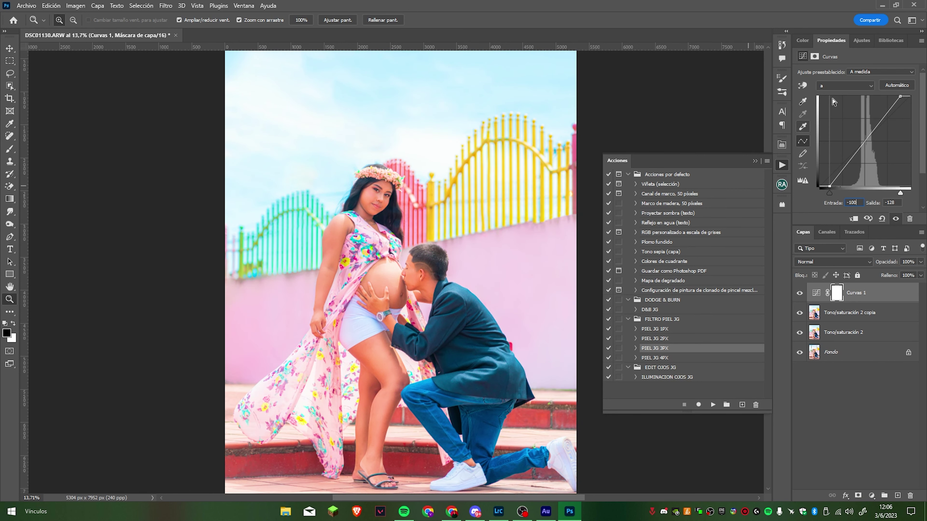
Step: Set the end-point inputs of the b channel to 100 and -100 in the Curvas 1 adjustment
click(840, 87)
click(859, 104)
click(816, 203)
click(909, 96)
text(100)
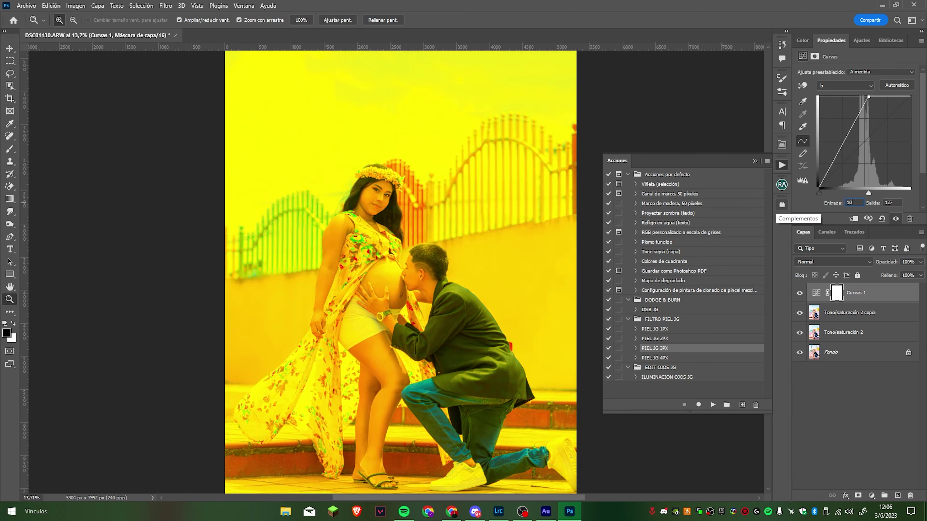
click(817, 186)
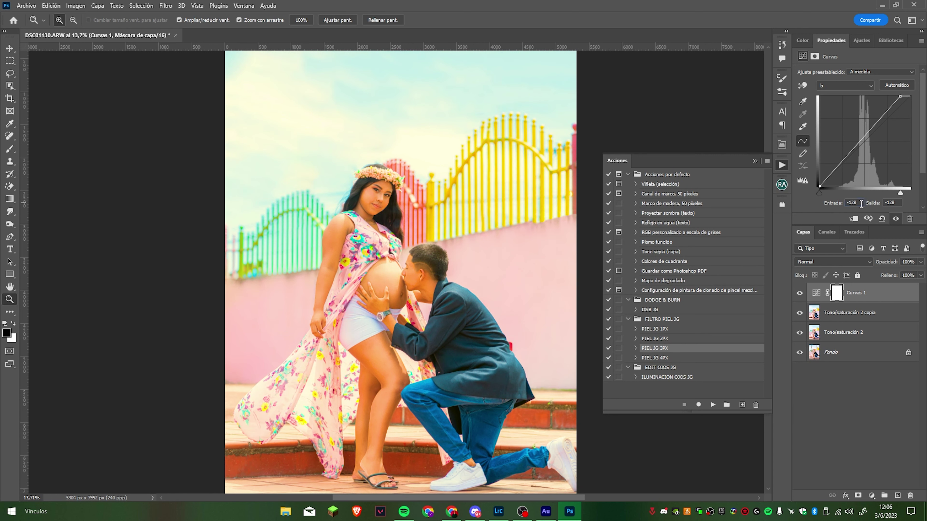
text(-100)
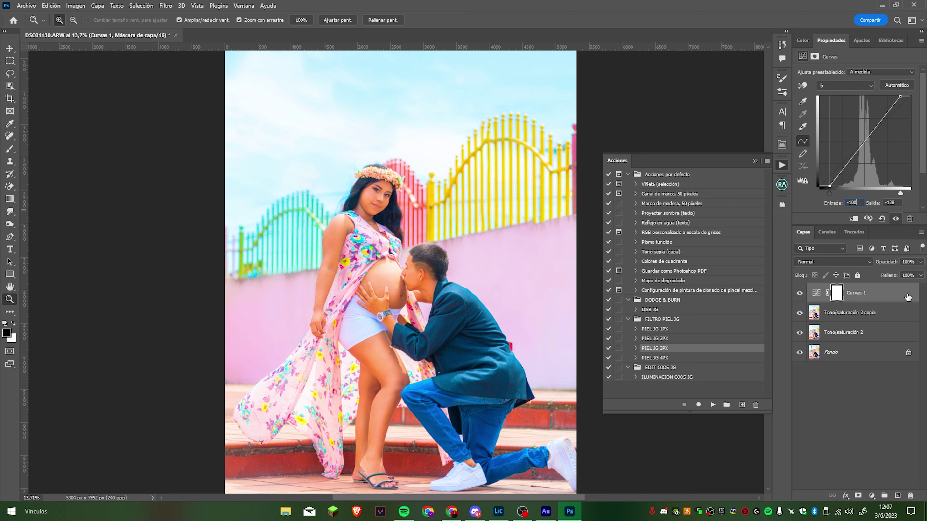
Step: Invert the Curvas 1 mask and paint it white at 100% opacity to reveal the boosted colors in parts of the photo
key(ctrl+i)
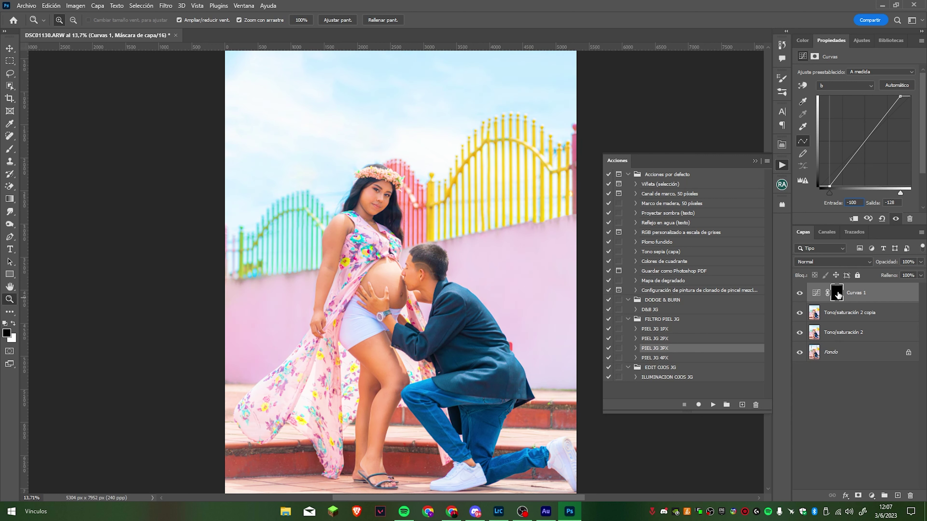
click(838, 294)
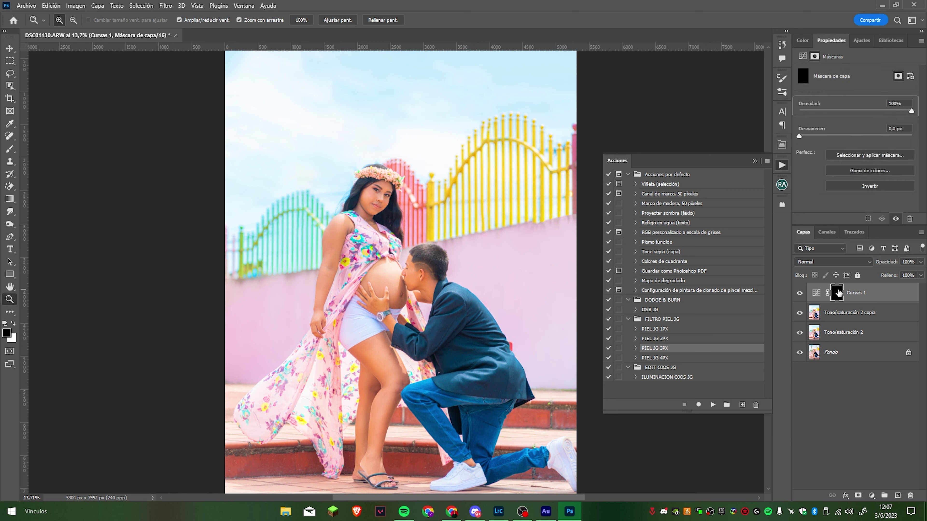
key(b)
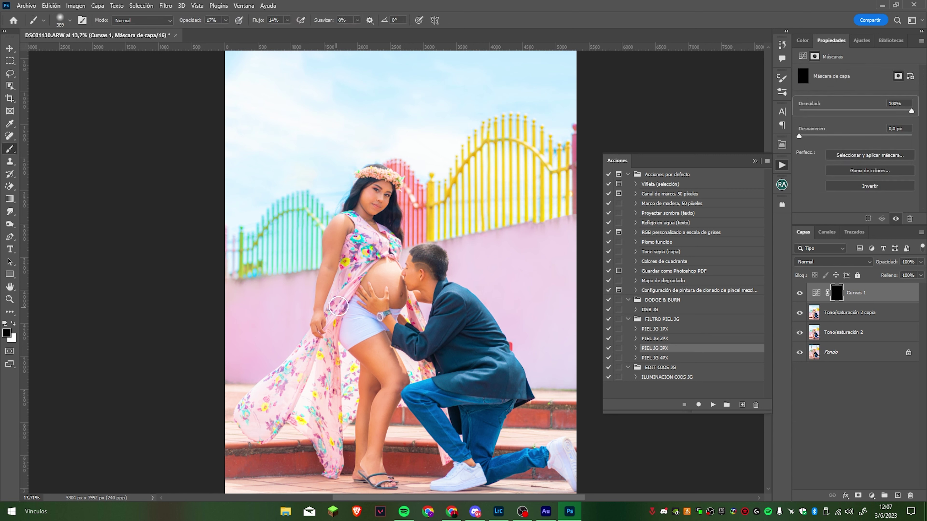
key(x)
key(0)
mouse_move(346, 398)
mouse_down()
mouse_move(334, 284)
mouse_move(343, 252)
mouse_move(388, 246)
mouse_up()
key(ctrl+z)
drag(398, 143, 418, 143)
mouse_move(365, 97)
mouse_down()
mouse_move(339, 169)
mouse_move(349, 142)
mouse_up()
drag(310, 110, 254, 193)
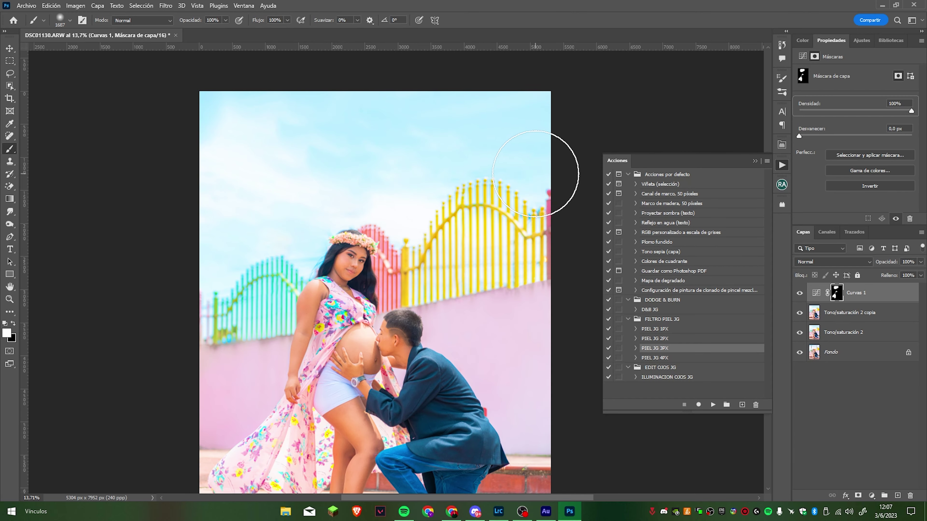
Step: Paint the Curvas 1 mask white over the background around the woman's hair and flower crown
key(z)
right_click(488, 160)
click(370, 222)
drag(355, 239, 427, 259)
key(b)
drag(275, 350, 97, 370)
mouse_move(286, 291)
mouse_down()
mouse_move(168, 311)
mouse_move(182, 311)
mouse_up()
drag(239, 267, 155, 272)
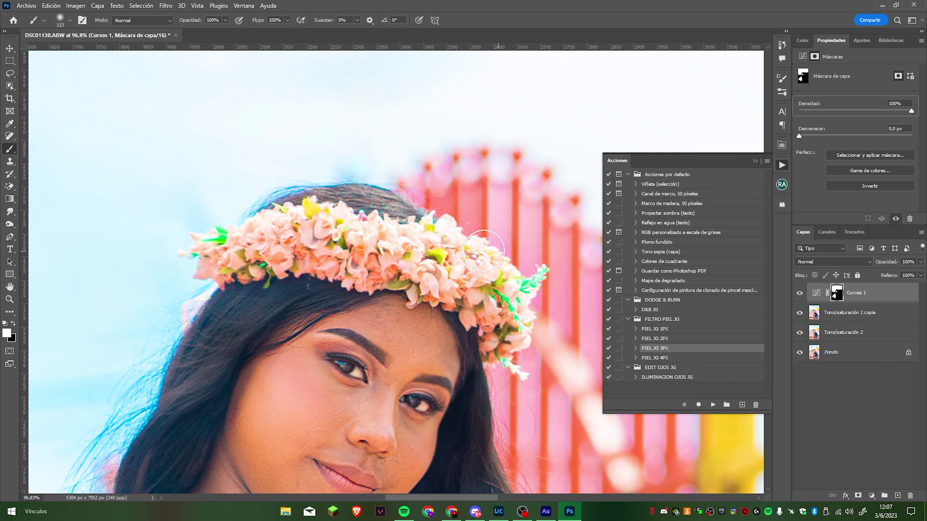
key(z)
right_click(500, 281)
click(525, 281)
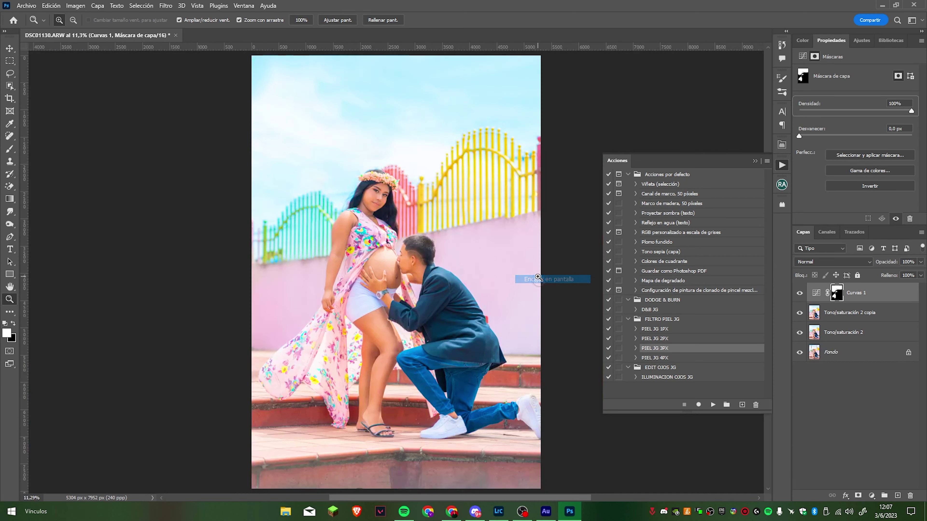
Step: Merge Curvas 1 with the two Tono/saturación 2 layers and duplicate the merged layer
shift+click(836, 332)
key(ctrl+e)
key(ctrl+j)
Step: Convert the document back to Color RGB mode while keeping its layers separate
click(52, 4)
mouse_move(75, 6)
mouse_move(82, 32)
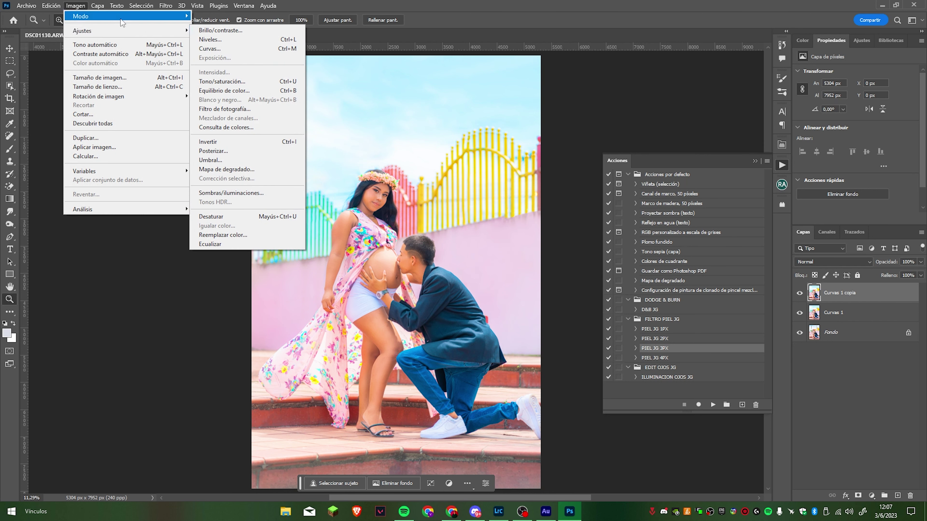
click(212, 53)
click(529, 191)
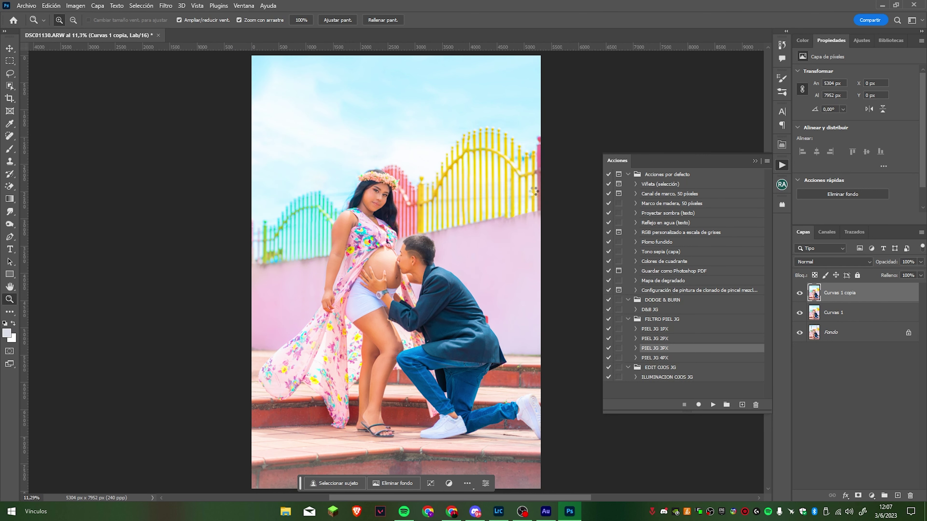
Step: Compare the edit before and after by toggling the visibility of the layers above Fondo
click(799, 292)
click(799, 293)
click(799, 292)
click(800, 293)
click(799, 313)
Step: Duplicate the top layer and, in the Camera Raw filter, set Negros to -56, Saturación to -7 and Sombras to -21
key(ctrl+j)
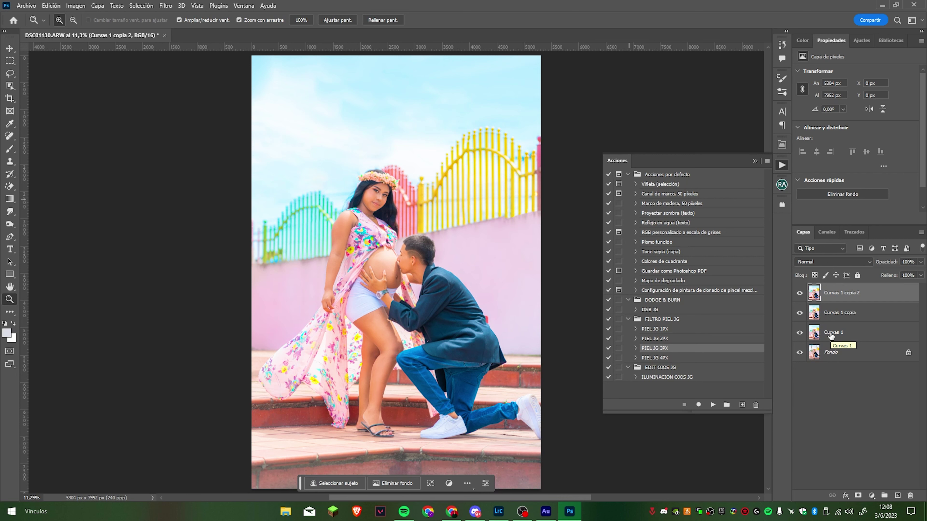
click(165, 5)
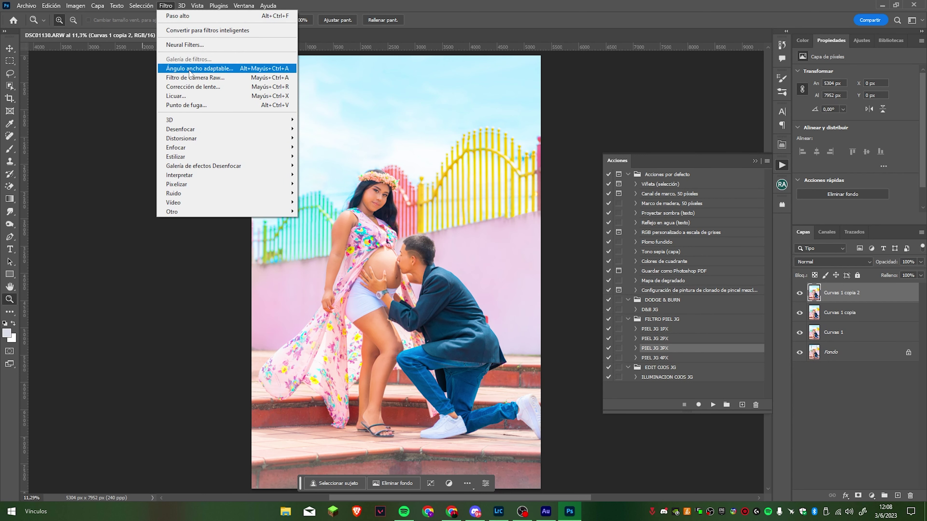
click(192, 79)
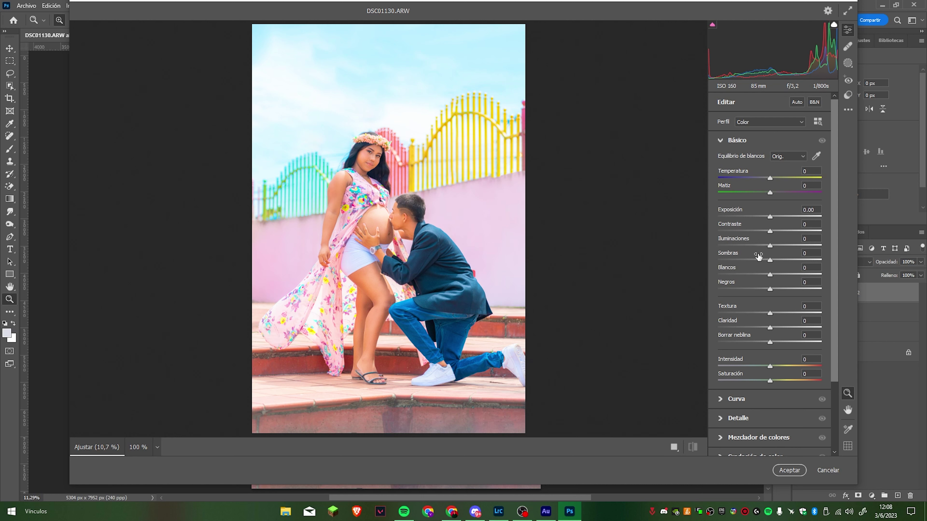
drag(762, 290, 741, 291)
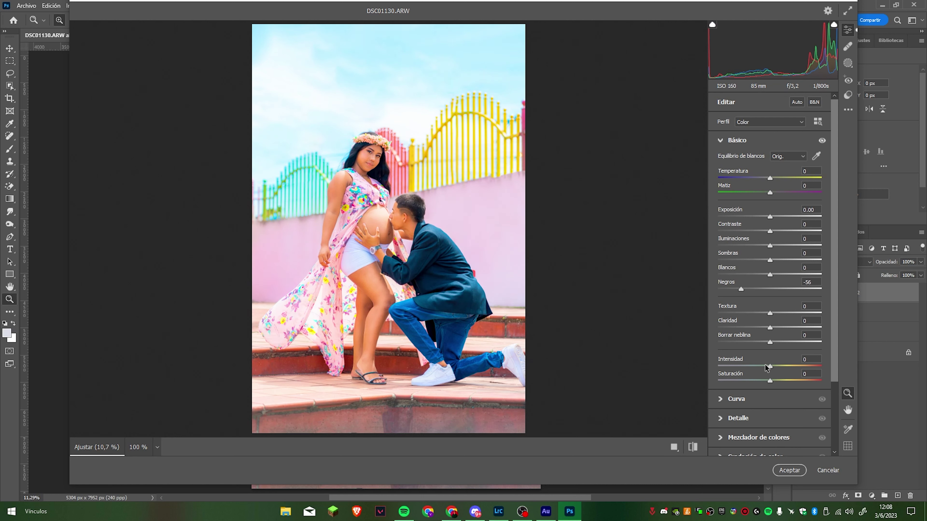
drag(769, 382, 766, 380)
drag(771, 260, 758, 265)
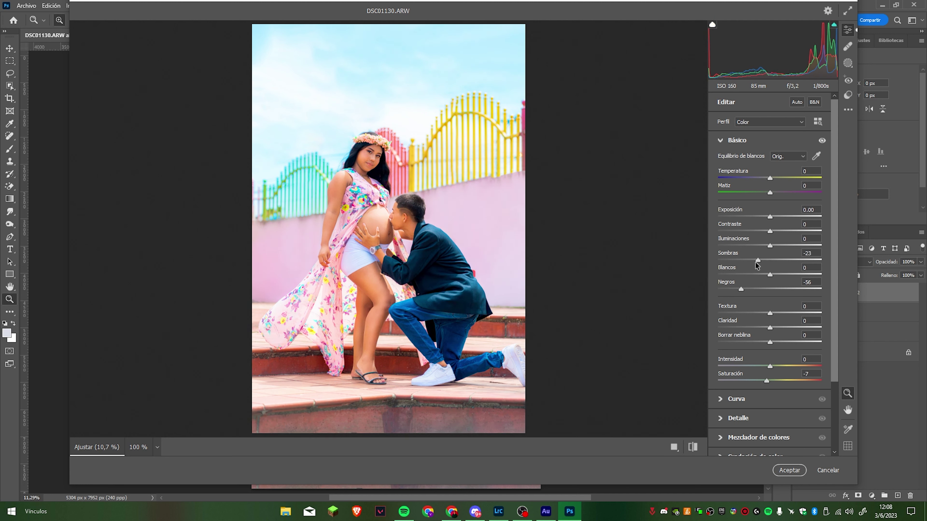
Step: Raise the Aguamarinas and Azules saturation to +100 by sampling the sky in the color mixer, and apply the Camera Raw filter
scroll(803, 329, down, 3)
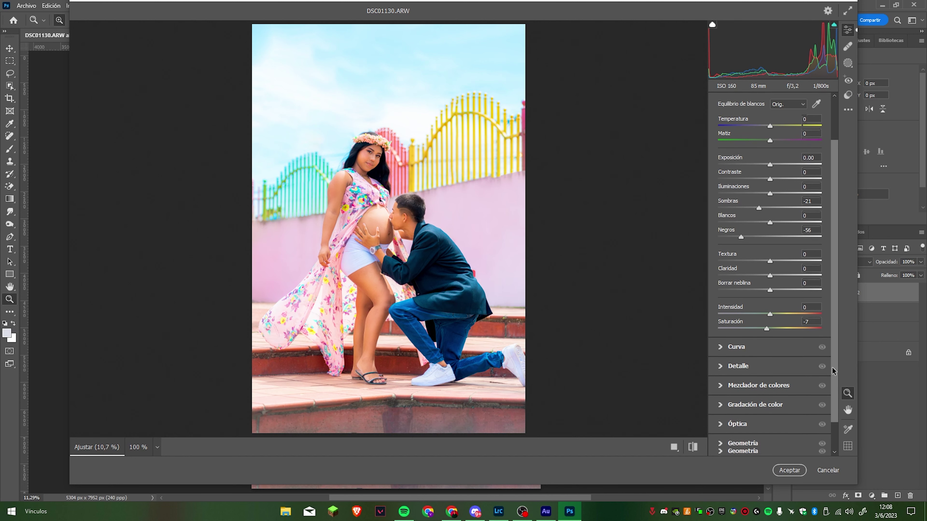
click(721, 352)
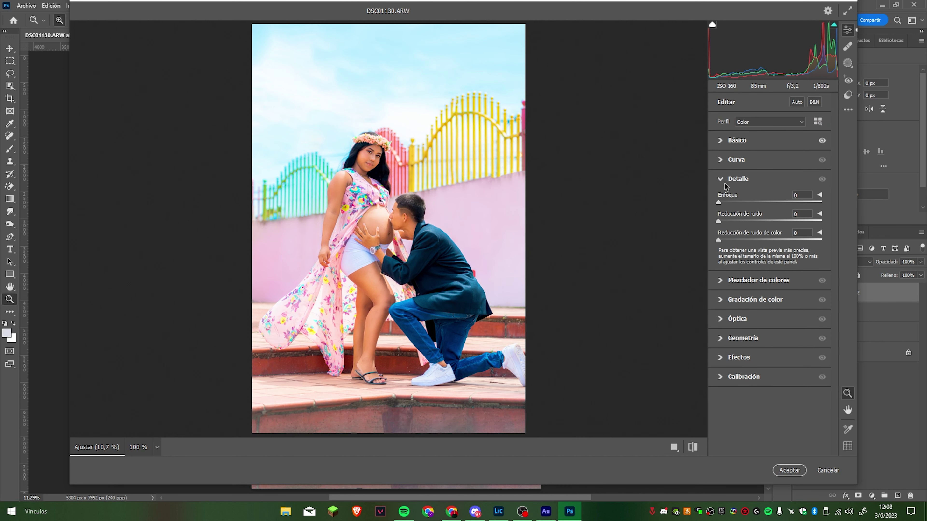
click(721, 167)
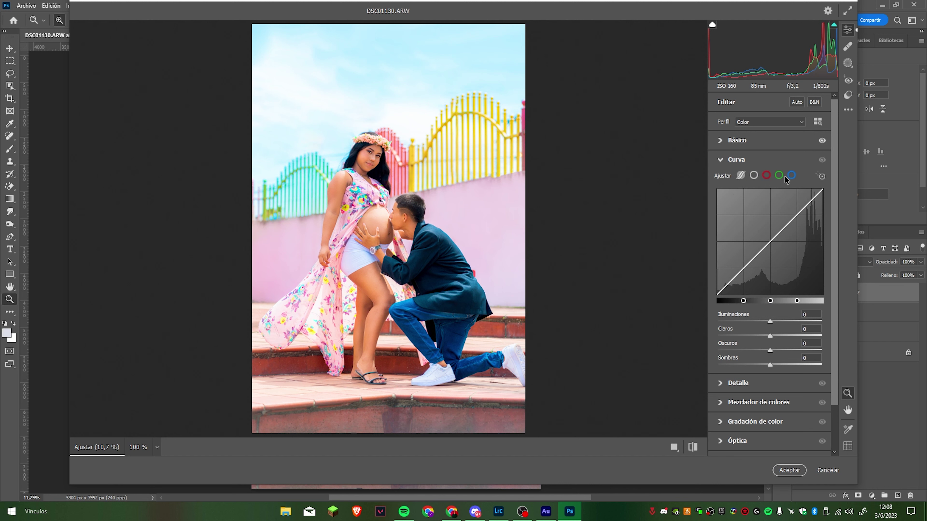
click(723, 403)
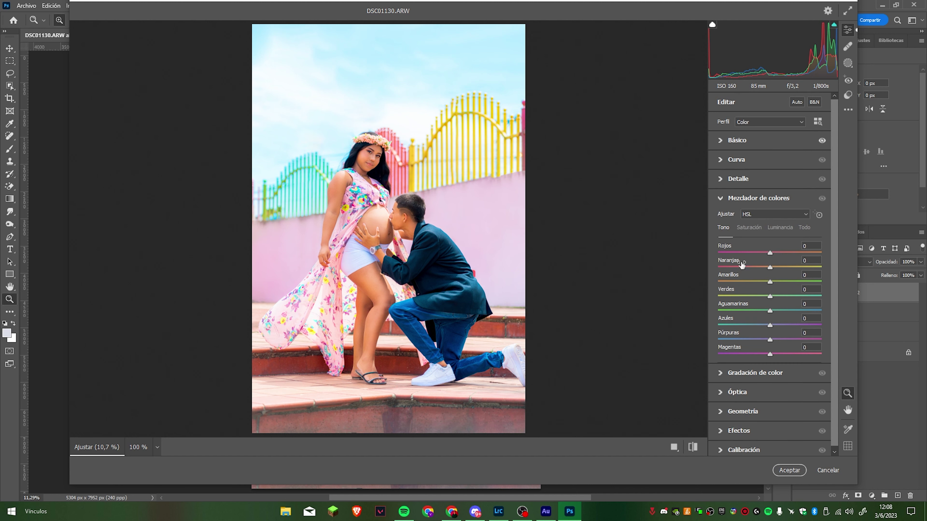
click(757, 230)
click(819, 215)
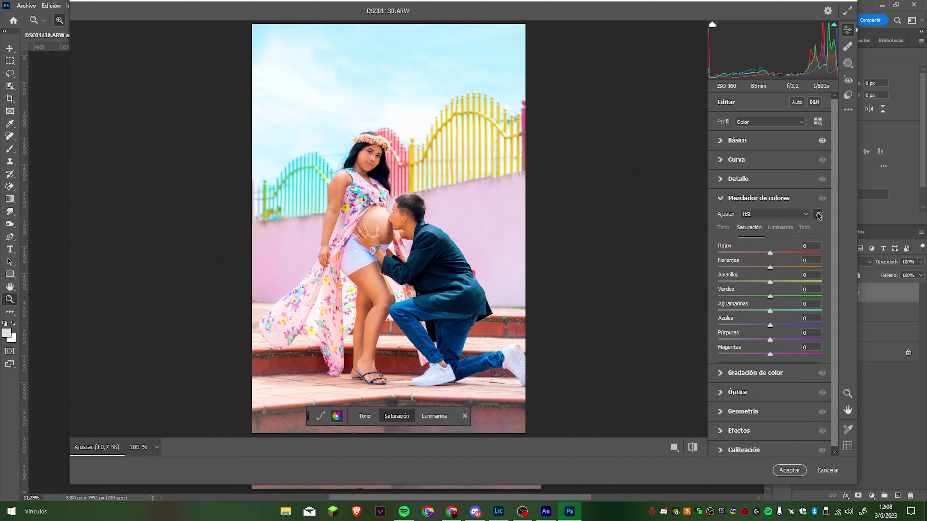
drag(419, 61, 485, 60)
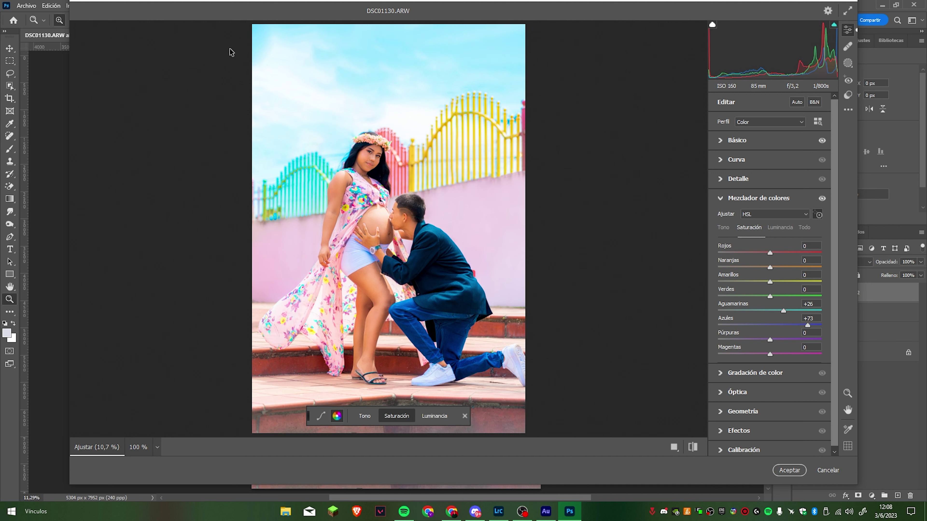
drag(363, 46, 490, 46)
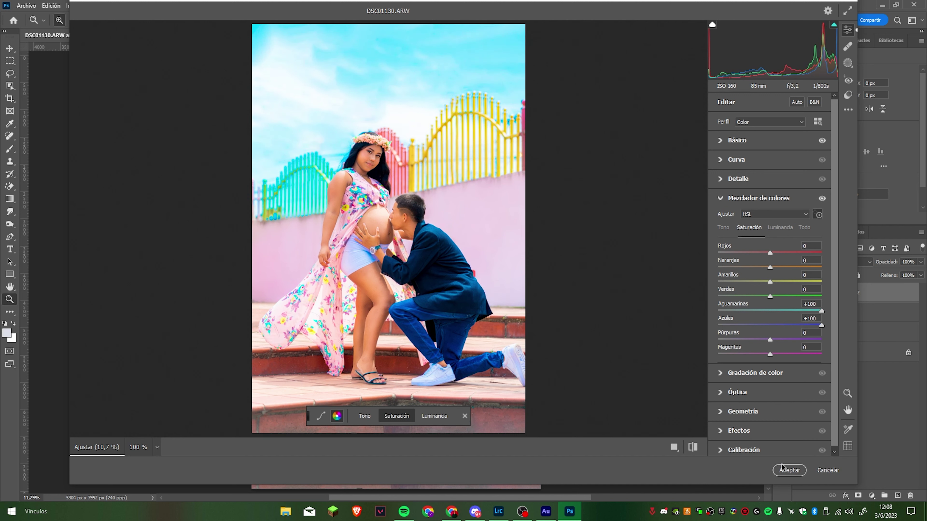
click(789, 470)
Step: Add a layer mask to Curvas 1 copia 2, invert it to black, and brush the adjustment back in over the woman
click(857, 496)
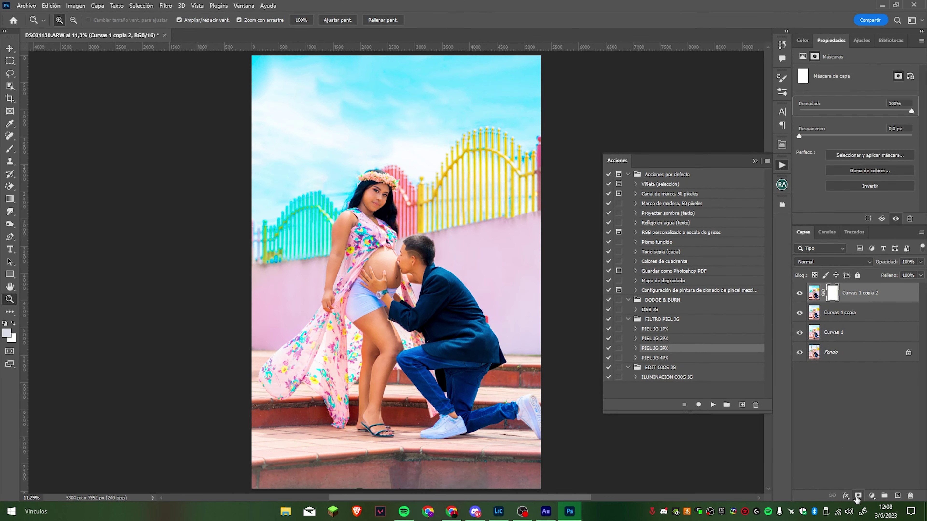
key(ctrl+i)
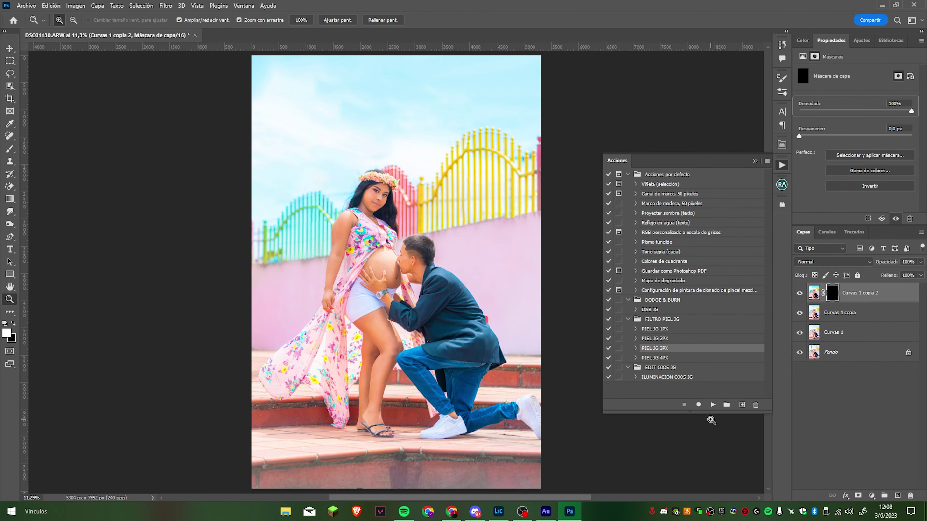
key(b)
drag(318, 221, 342, 208)
mouse_move(381, 271)
mouse_down()
mouse_move(379, 204)
mouse_move(363, 304)
mouse_move(386, 359)
mouse_move(375, 416)
mouse_move(377, 350)
mouse_move(367, 352)
mouse_up()
drag(289, 245, 286, 245)
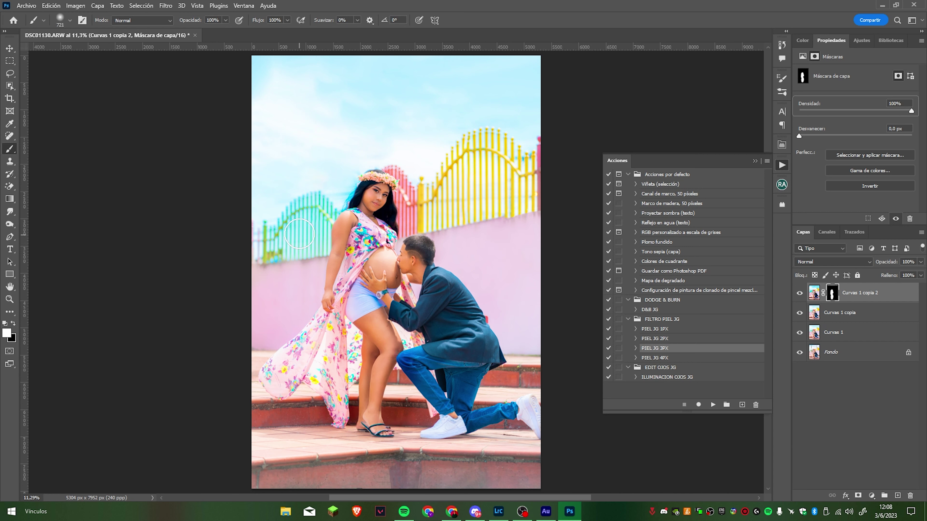
Step: Paint white on the mask with a larger brush to reveal the saturated colors across the sky and the green fence
mouse_move(279, 186)
mouse_down()
mouse_move(256, 214)
mouse_move(300, 173)
mouse_move(331, 181)
mouse_move(347, 127)
mouse_move(264, 175)
mouse_move(335, 95)
mouse_move(268, 115)
mouse_move(281, 70)
mouse_up()
drag(293, 75, 311, 76)
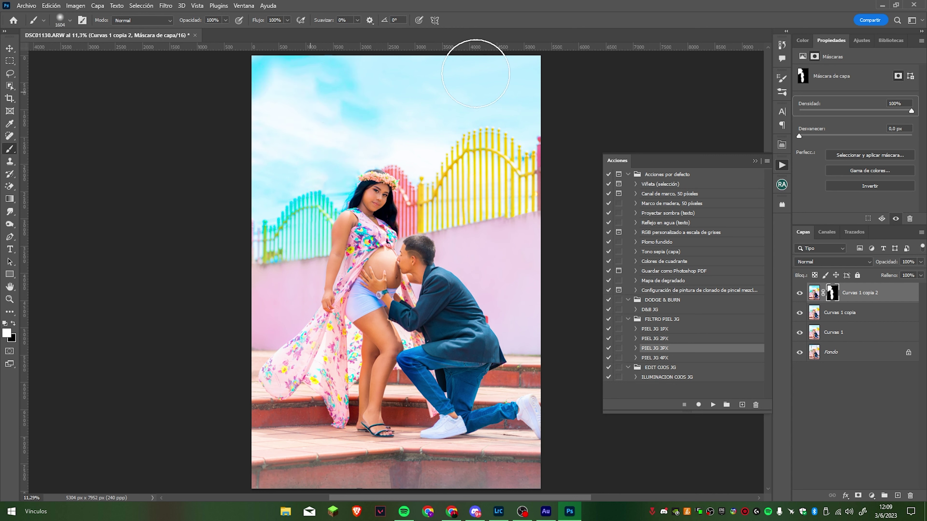
drag(476, 73, 429, 85)
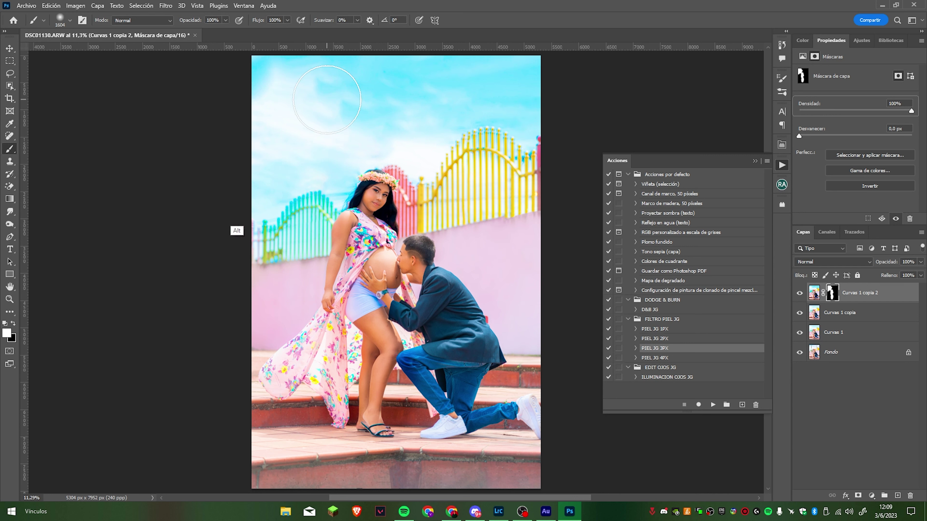
right_click(291, 200)
click(261, 160)
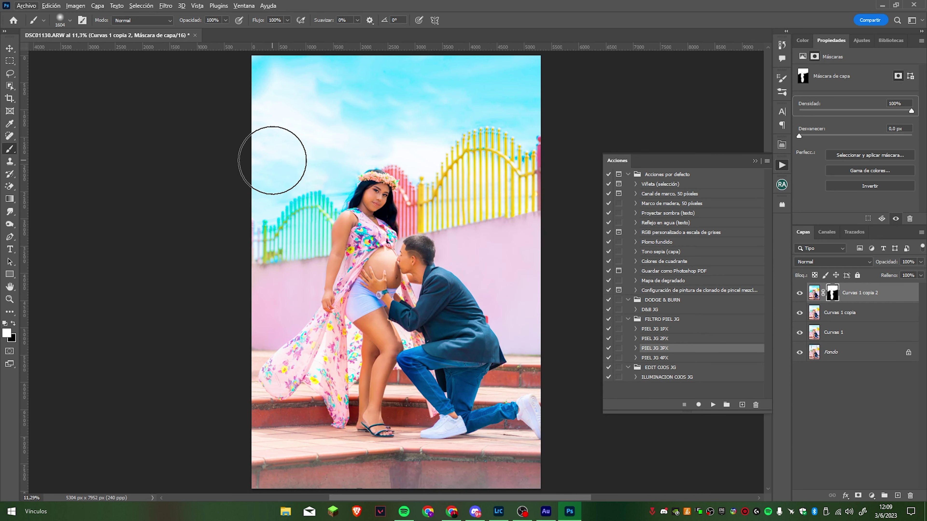
mouse_move(296, 219)
mouse_down()
mouse_move(263, 222)
mouse_move(275, 208)
mouse_move(294, 219)
mouse_move(310, 203)
mouse_move(286, 245)
mouse_up()
Step: Touch up the mask by painting black around the green fence and white over the woman's shorts
key(x)
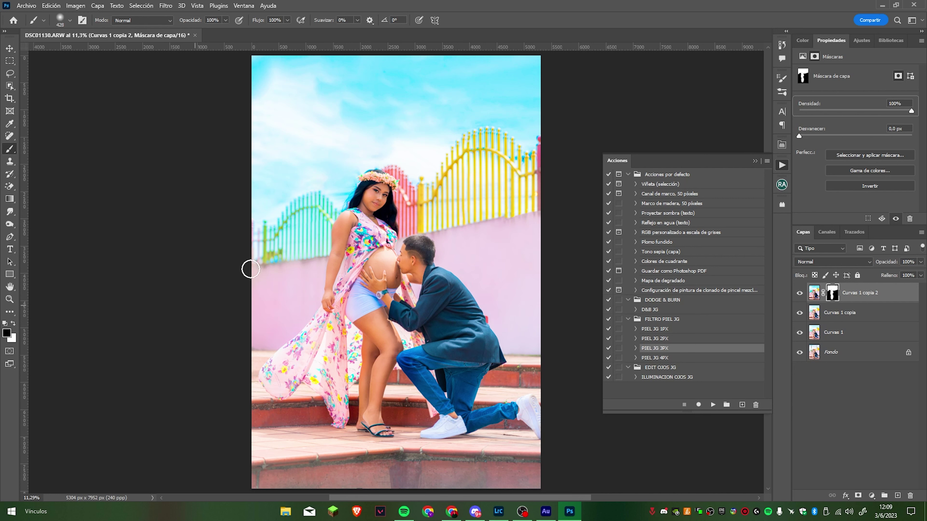
key(x)
mouse_move(363, 306)
mouse_down()
mouse_move(380, 301)
mouse_move(375, 292)
mouse_up()
Step: Open the Camera Raw filter, try out the favorite presets, and apply TPF - Earth Tone 3 Clean
key(ctrl+shift+a)
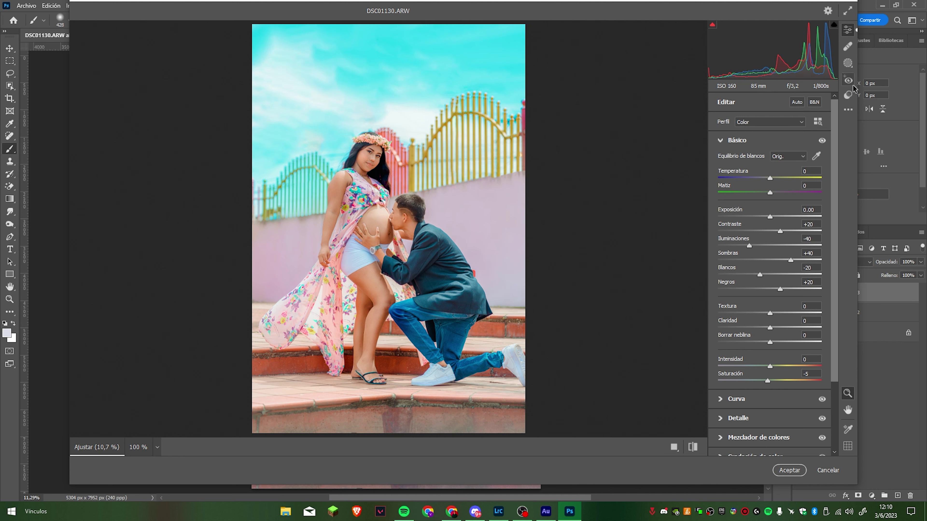
click(848, 96)
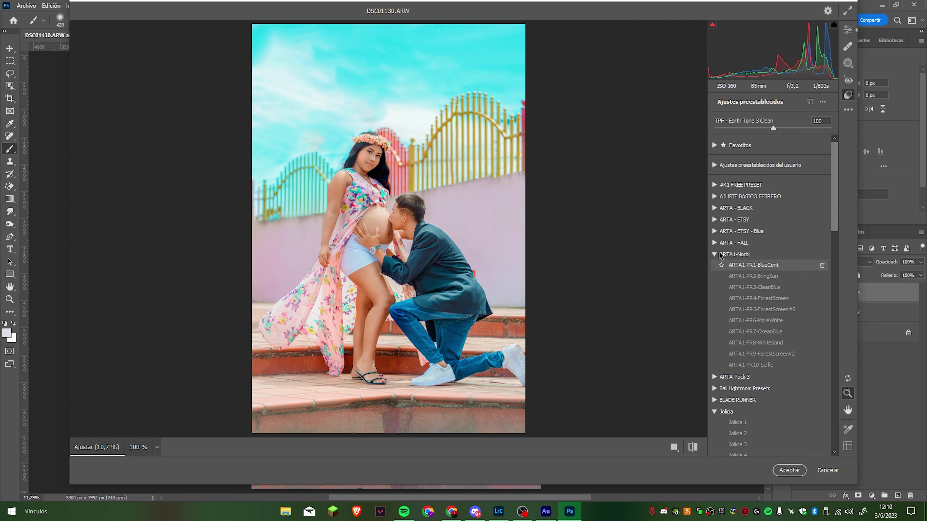
click(713, 147)
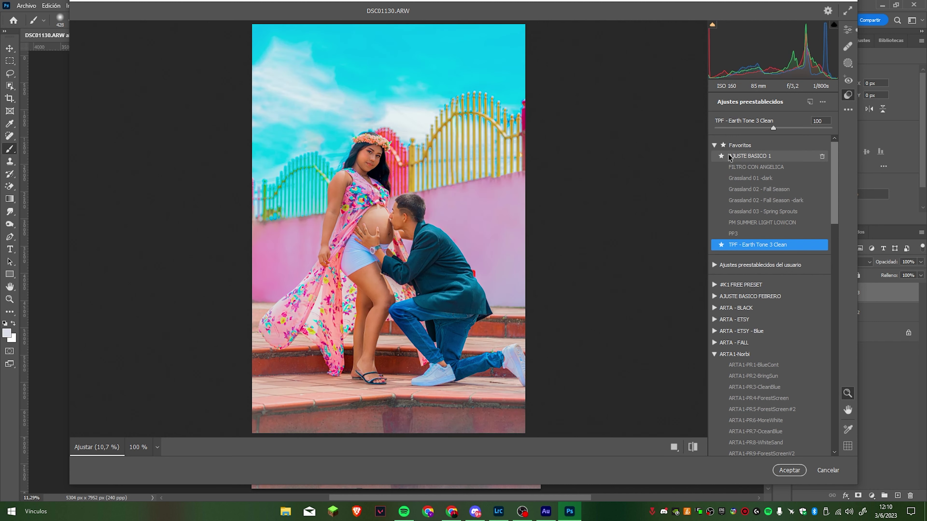
click(785, 167)
drag(384, 158, 408, 184)
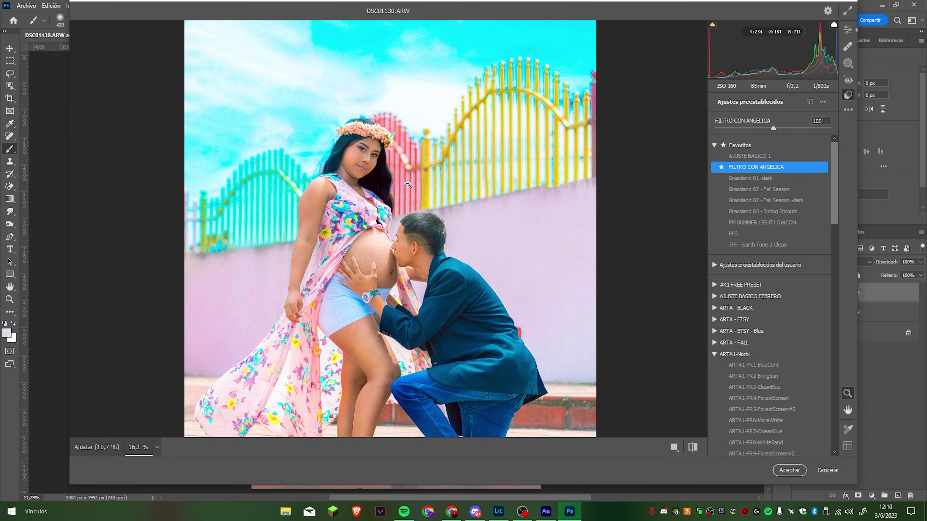
click(770, 246)
Step: Sample the wall and dress in the color mixer to set saturation to Púrpuras +40, Magentas +8, Rojos +15 and Naranjas -15
click(848, 30)
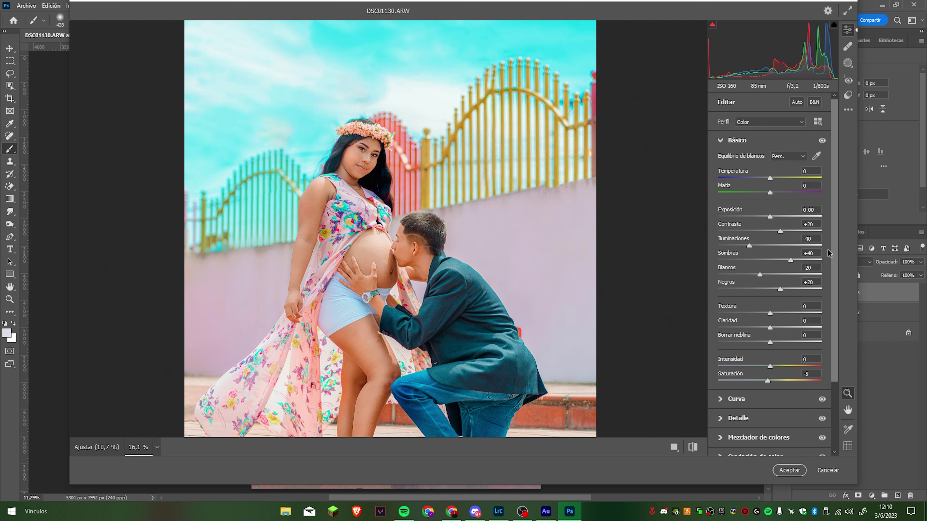
scroll(828, 252, down, 3)
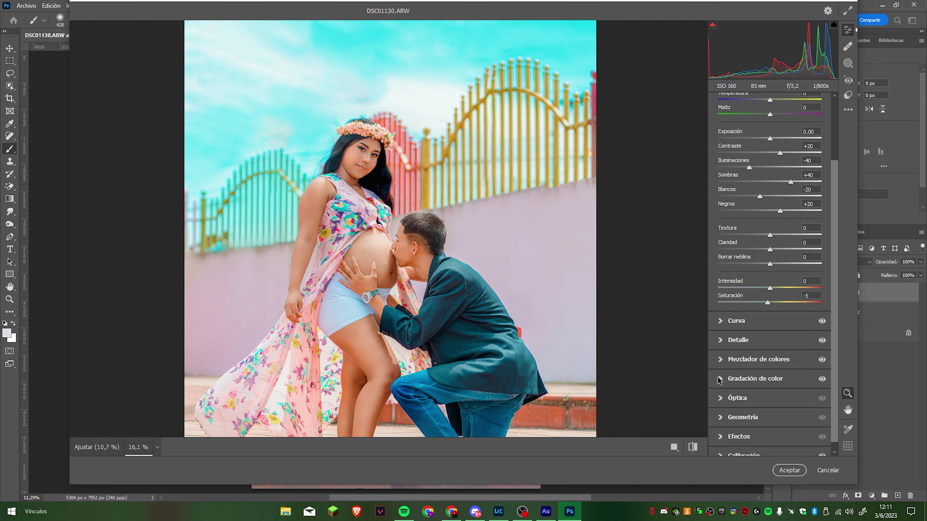
click(721, 359)
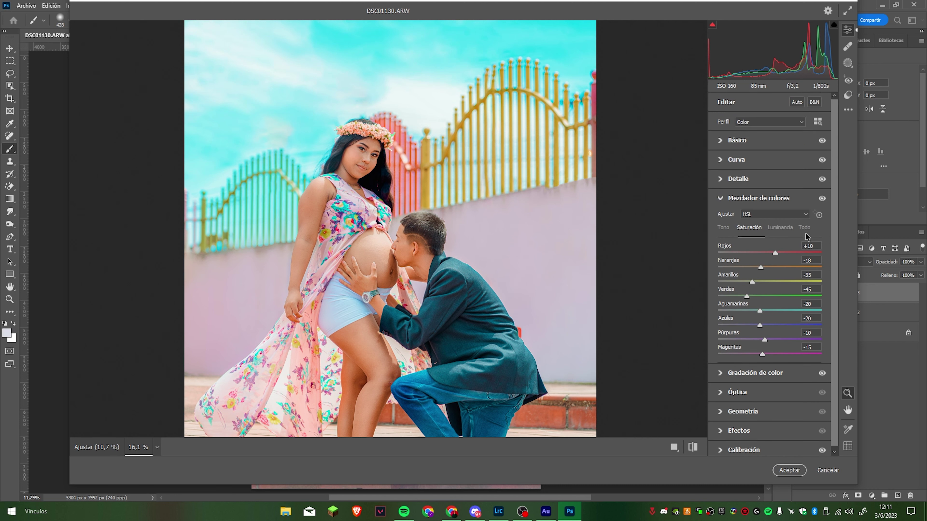
click(818, 215)
mouse_move(535, 238)
mouse_down()
mouse_move(585, 237)
mouse_move(554, 238)
mouse_up()
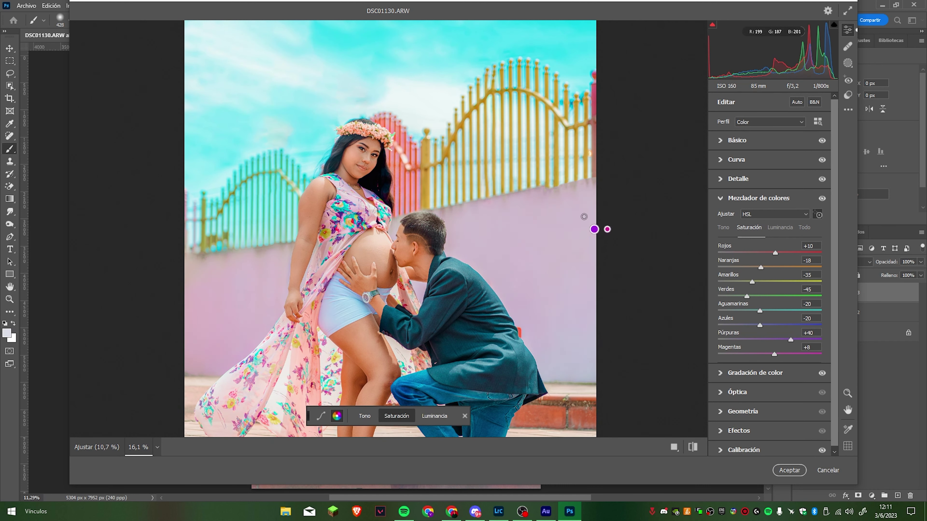
drag(309, 363, 363, 357)
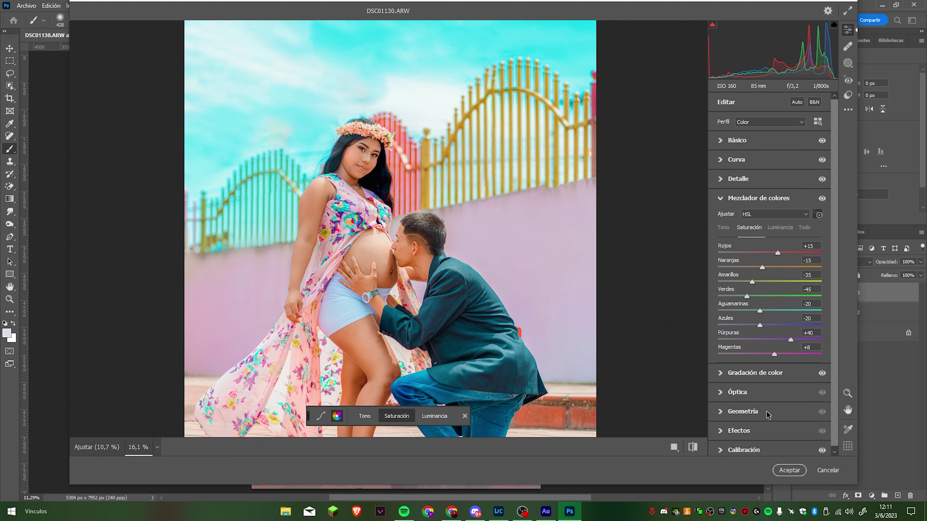
Step: Set the Granulado effect to 47, check the grain on the woman's face, and apply the Camera Raw filter
scroll(721, 433, down, 1)
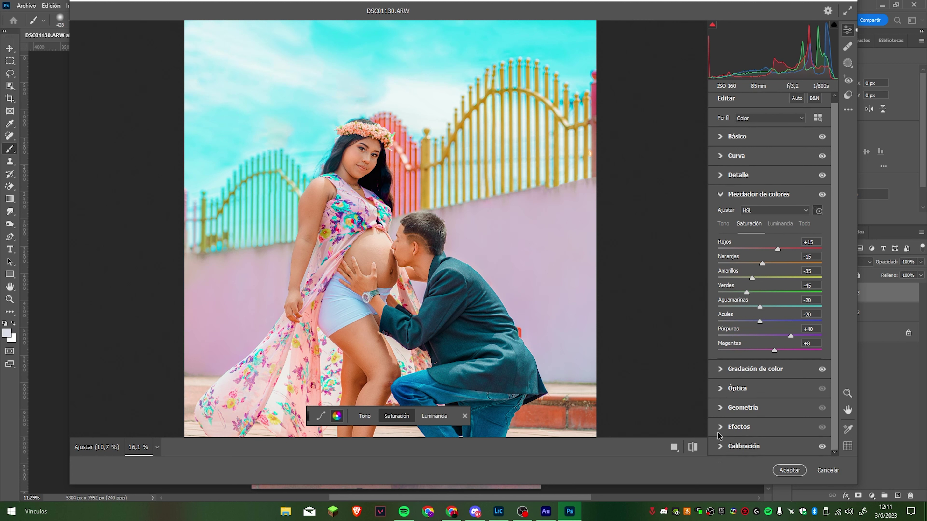
click(718, 433)
drag(721, 300, 743, 299)
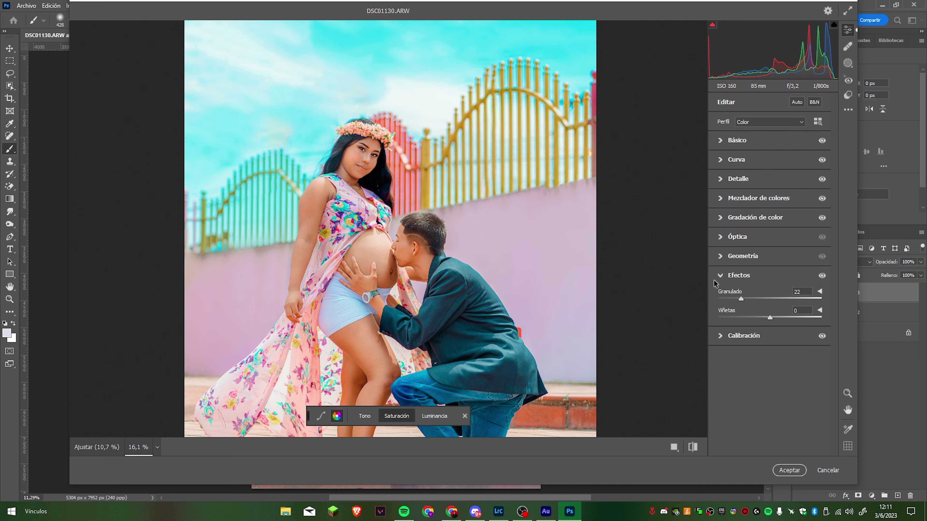
drag(746, 301, 762, 299)
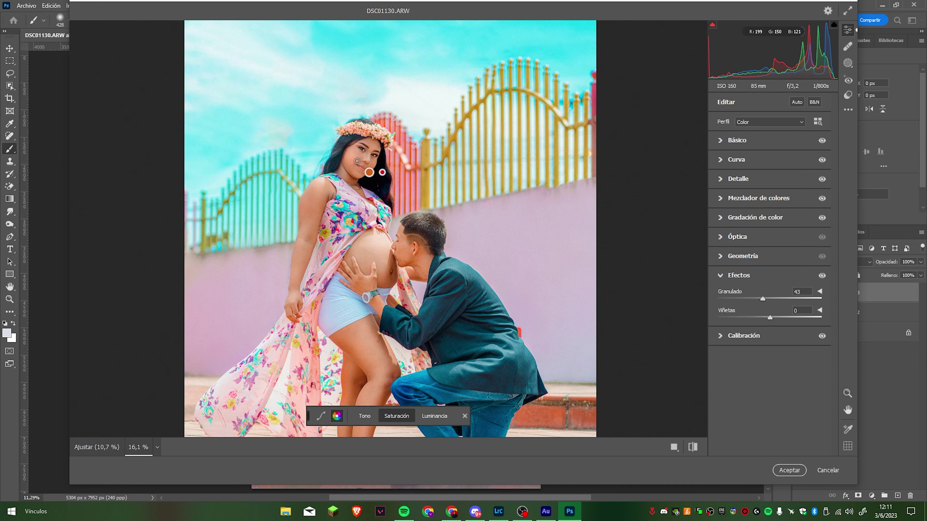
scroll(359, 161, up, 10)
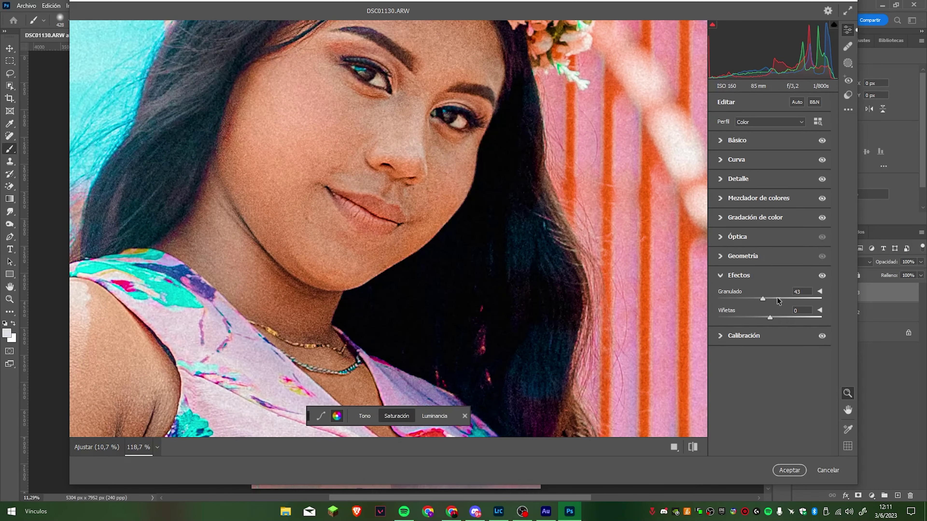
mouse_move(763, 300)
mouse_down()
mouse_move(823, 313)
mouse_move(768, 313)
mouse_up()
right_click(476, 256)
click(448, 258)
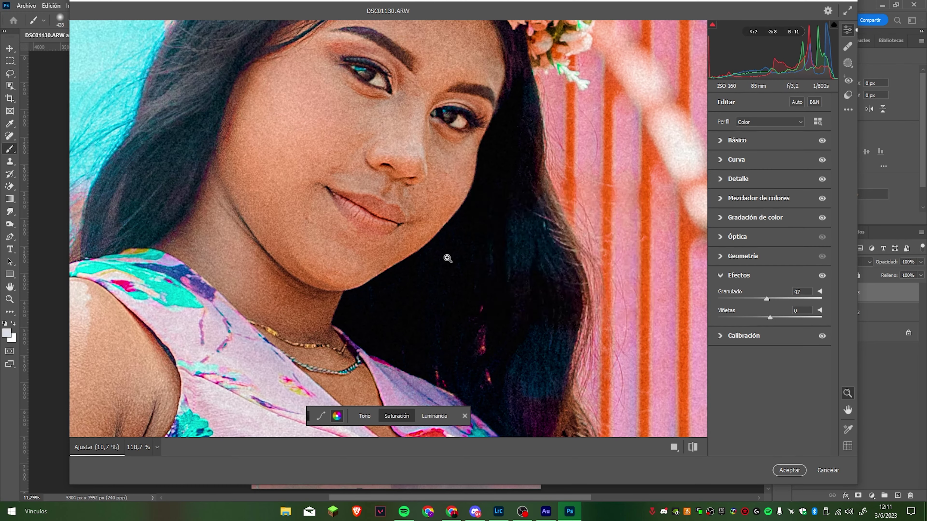
click(448, 258)
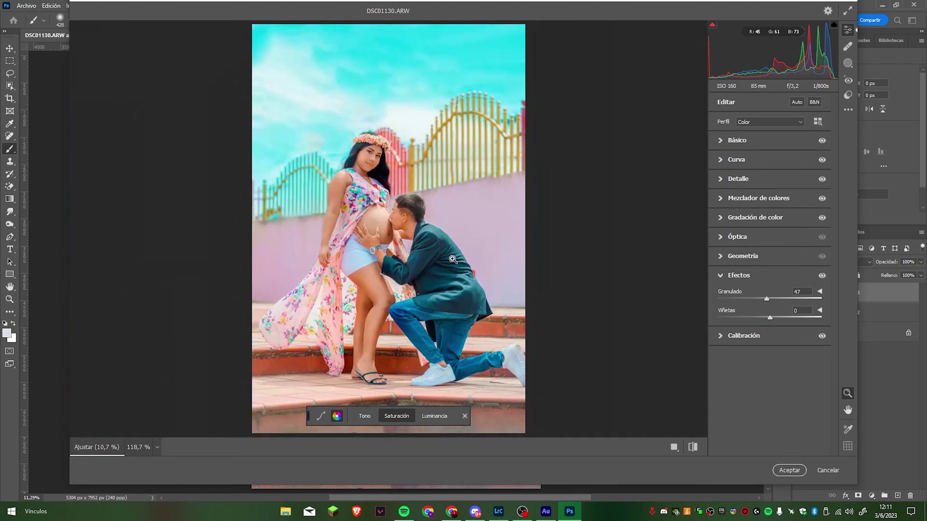
click(790, 470)
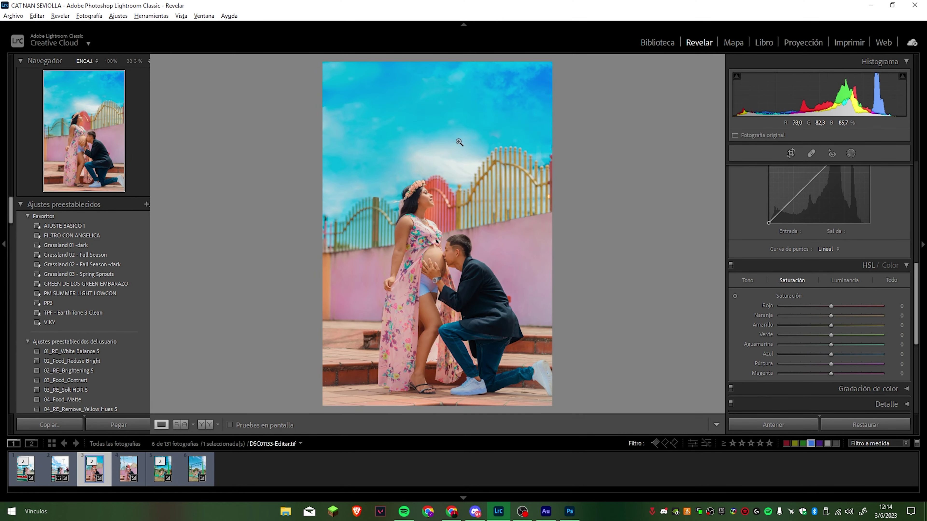
Step: Examine the woman's face and the surrounding fence and sky up close in DSC01133-Editar.tif in Lightroom
key(alt)
scroll(853, 256, up, 5)
click(428, 214)
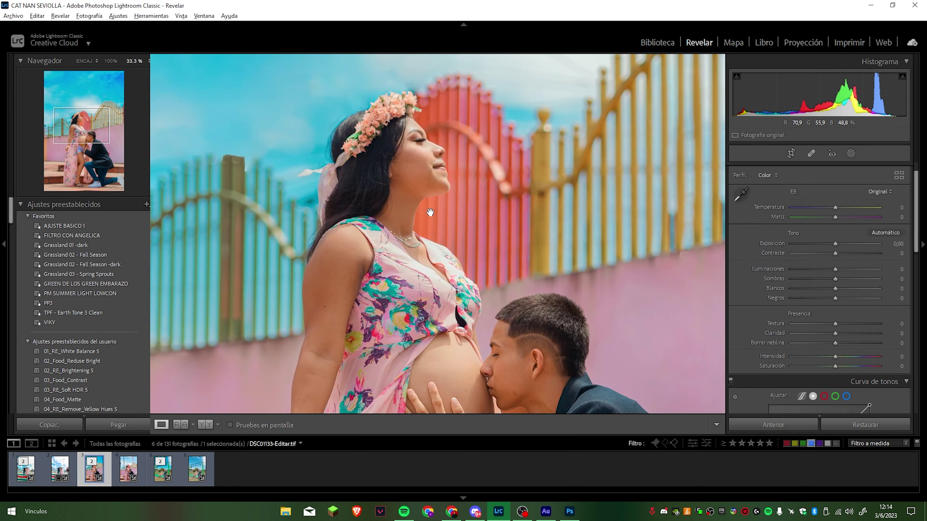
drag(425, 158, 425, 253)
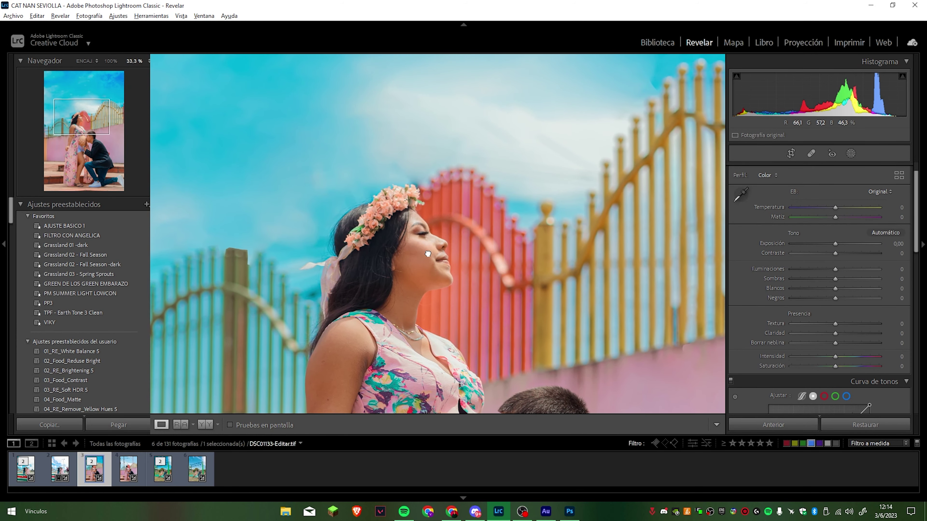
click(425, 254)
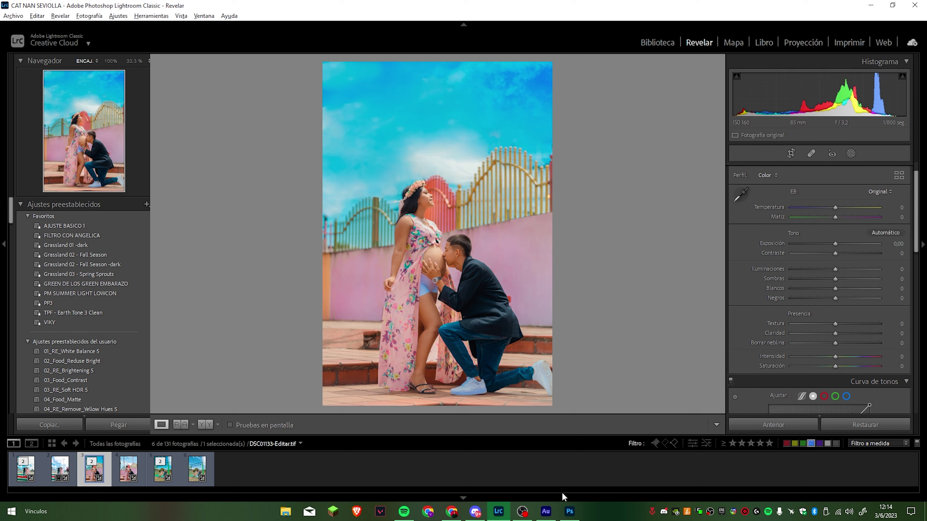
Step: Switch to Photoshop, merge the top layer into Fondo, and close the document while saving its changes
click(570, 518)
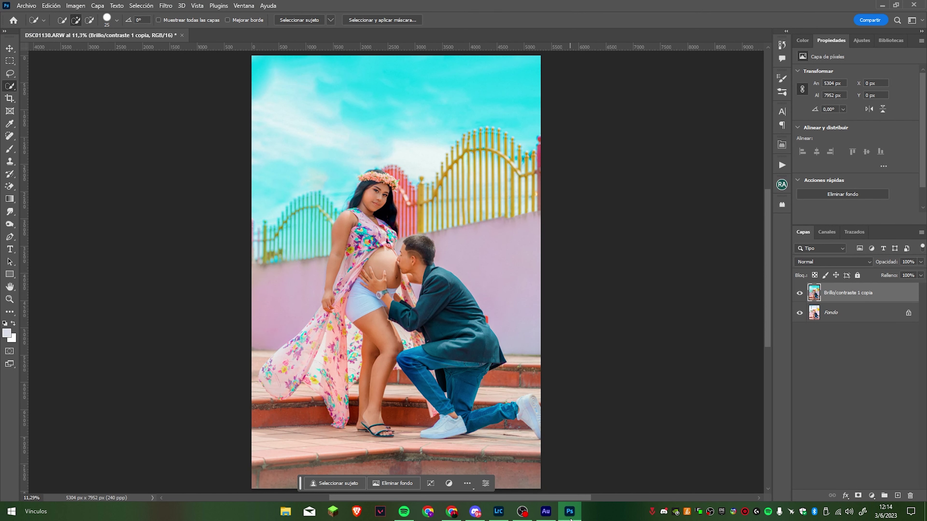
key(ctrl+e)
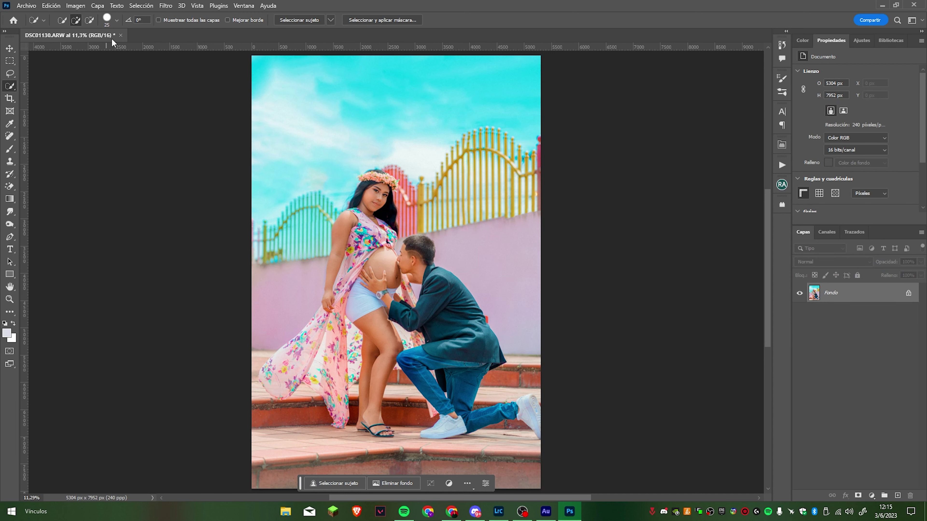
click(120, 37)
click(424, 190)
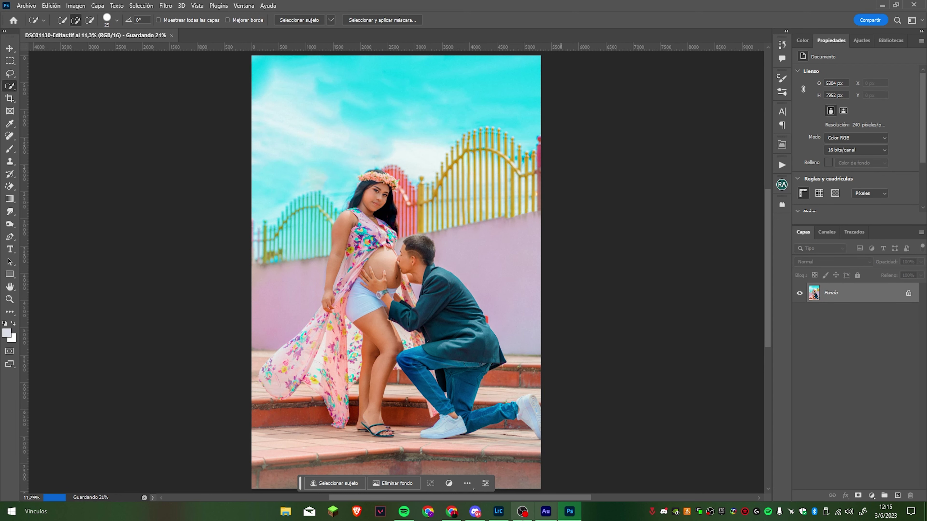
Step: Switch to Lightroom and turn off the blue label filter so that all photos are shown
click(497, 513)
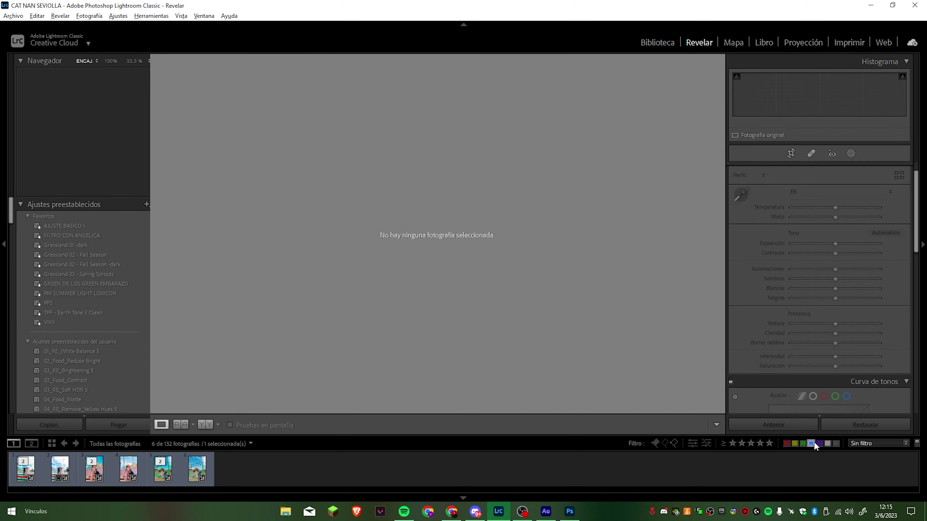
click(814, 444)
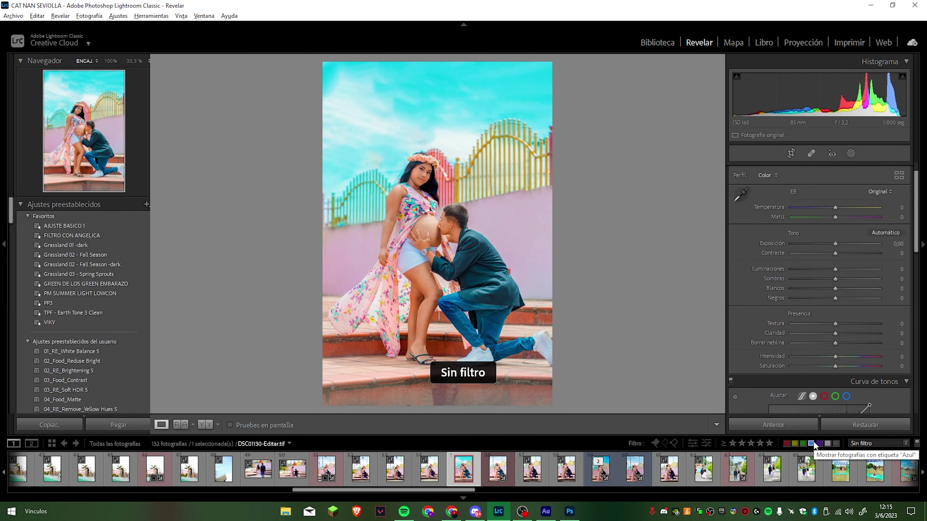